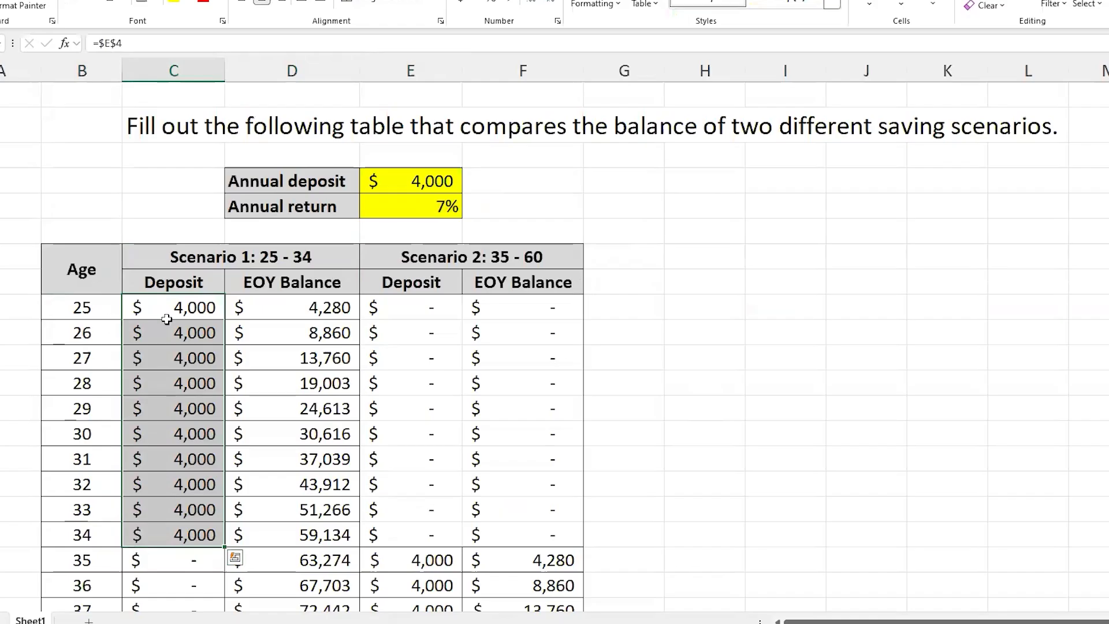
Step: Review the deposits and end-of-year balances of both scenarios, along with the annual deposit and annual return inputs
{"action": "left_click_drag", "start_coordinate": [296, 307], "coordinate": [295, 424]}
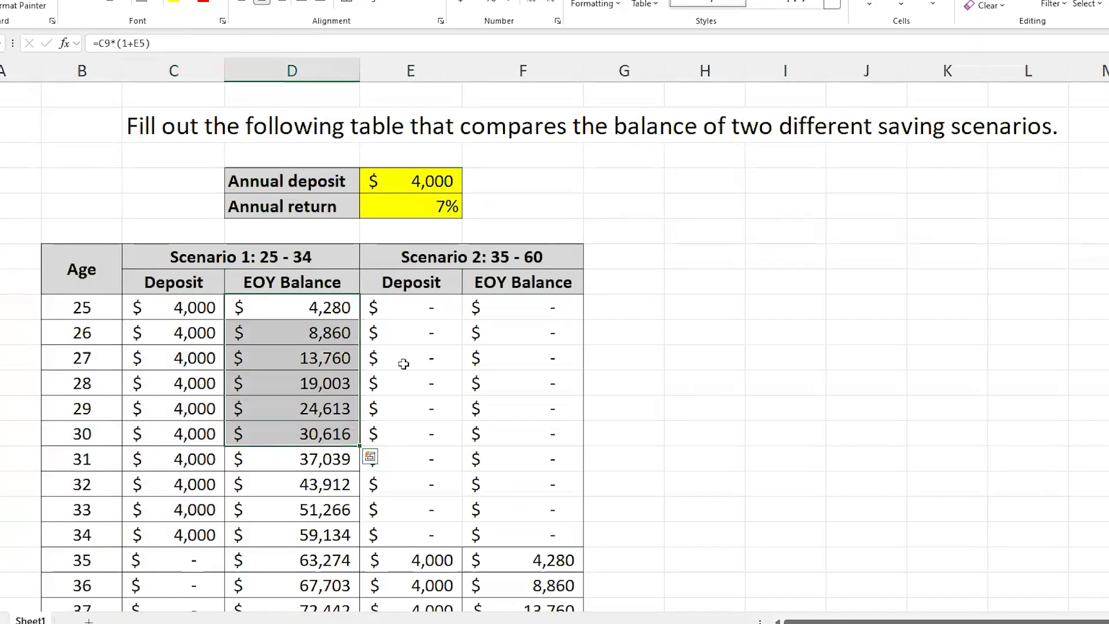
{"action": "left_click_drag", "start_coordinate": [411, 557], "coordinate": [115, 558]}
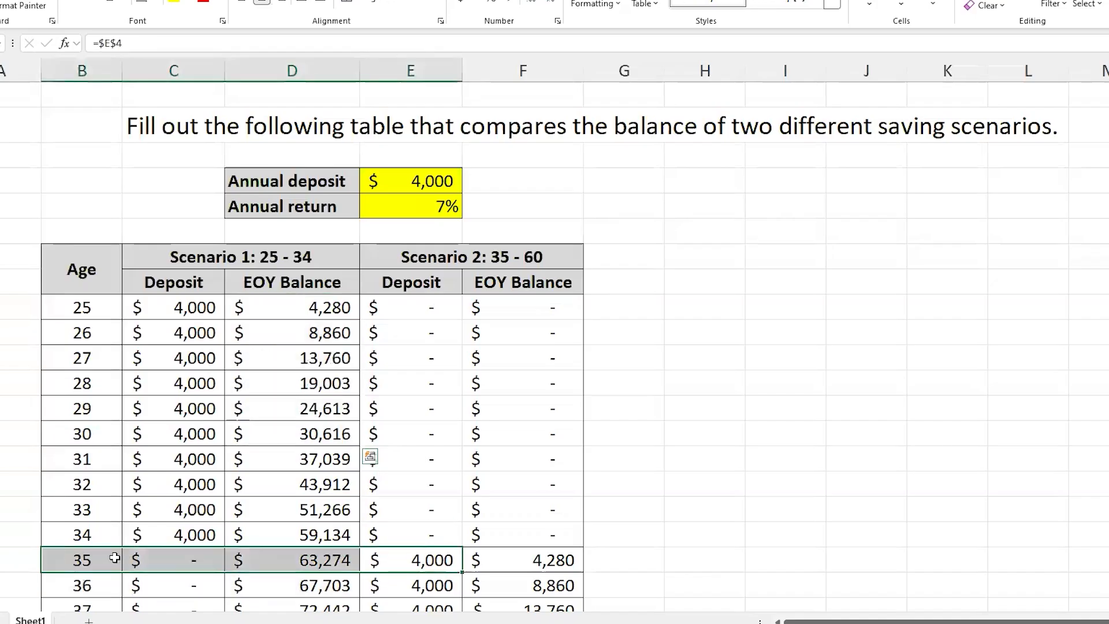
{"action": "left_click", "coordinate": [435, 560]}
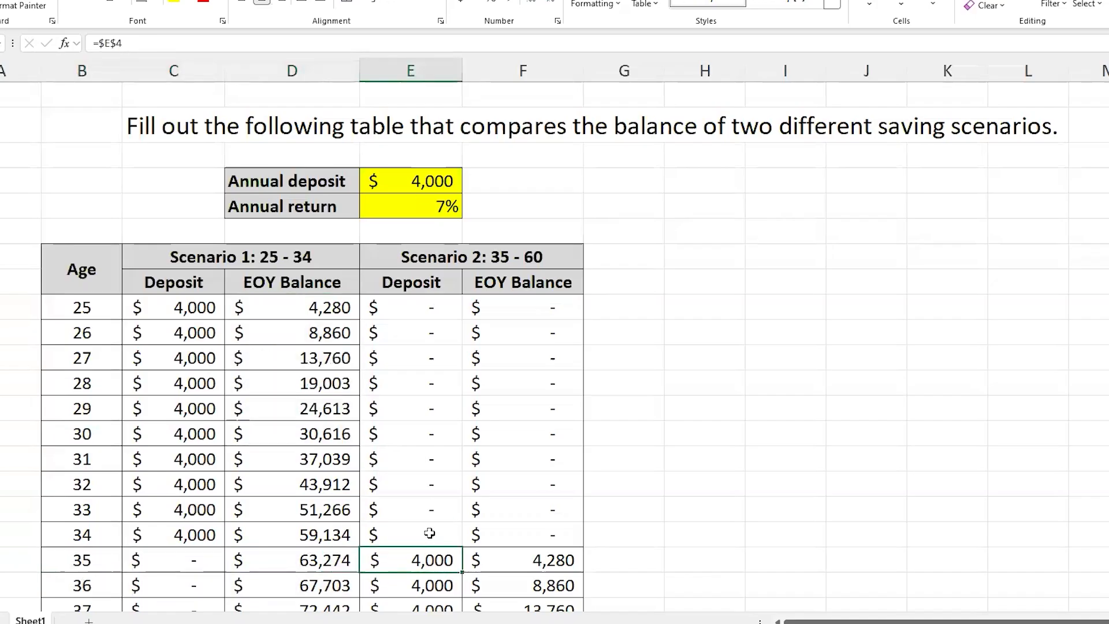
{"action": "scroll", "coordinate": [428, 543], "scroll_direction": "down", "scroll_amount": 6}
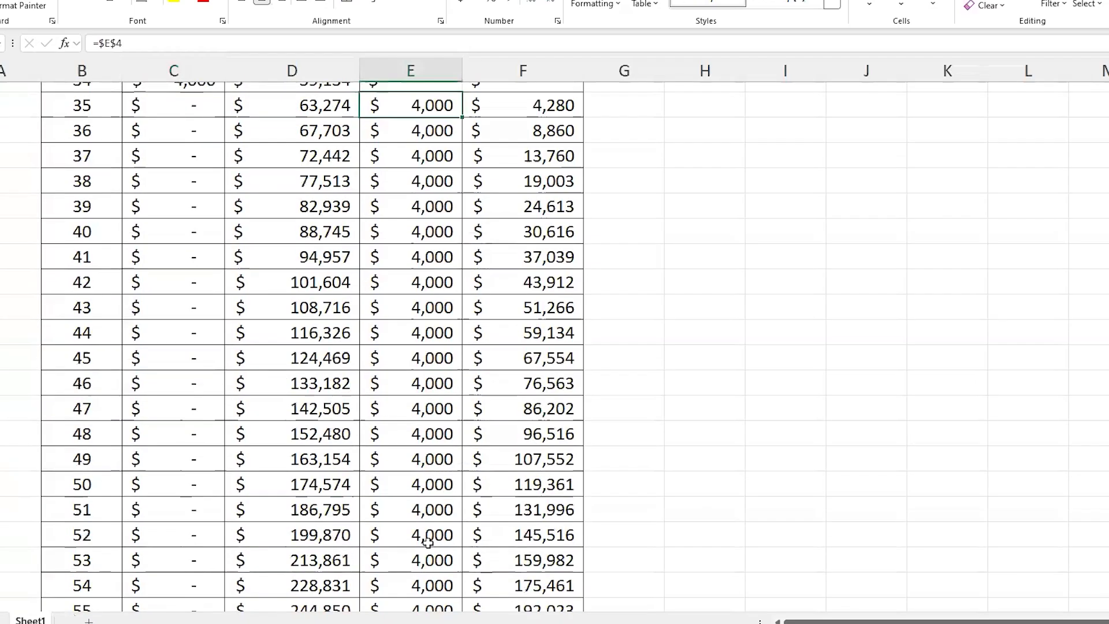
{"action": "scroll", "coordinate": [428, 543], "scroll_direction": "down", "scroll_amount": 2}
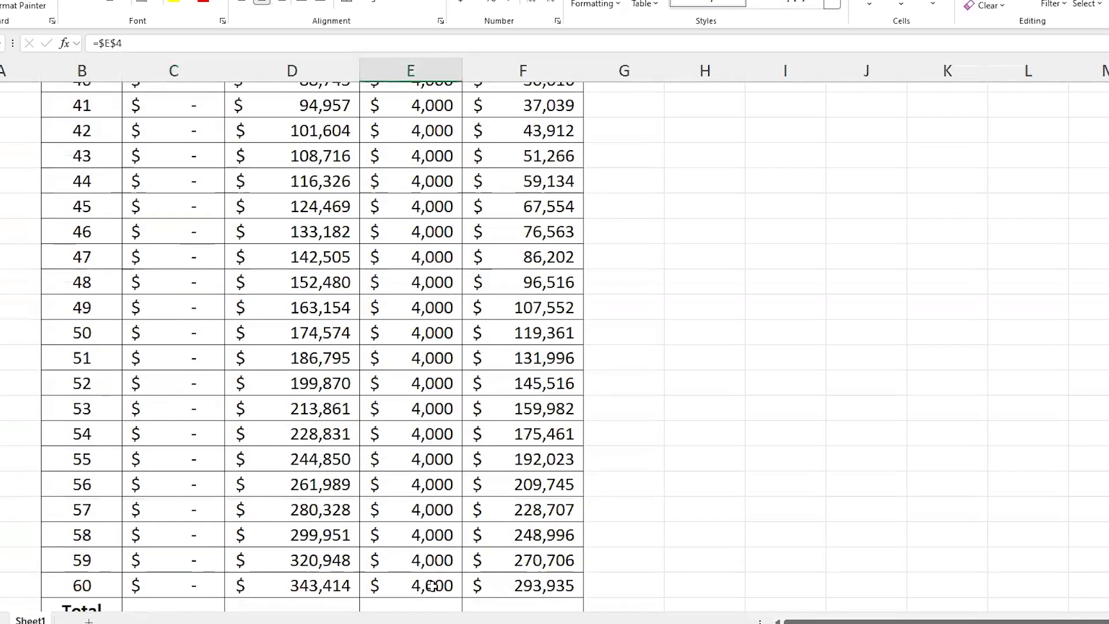
{"action": "scroll", "coordinate": [408, 555], "scroll_direction": "up", "scroll_amount": 8}
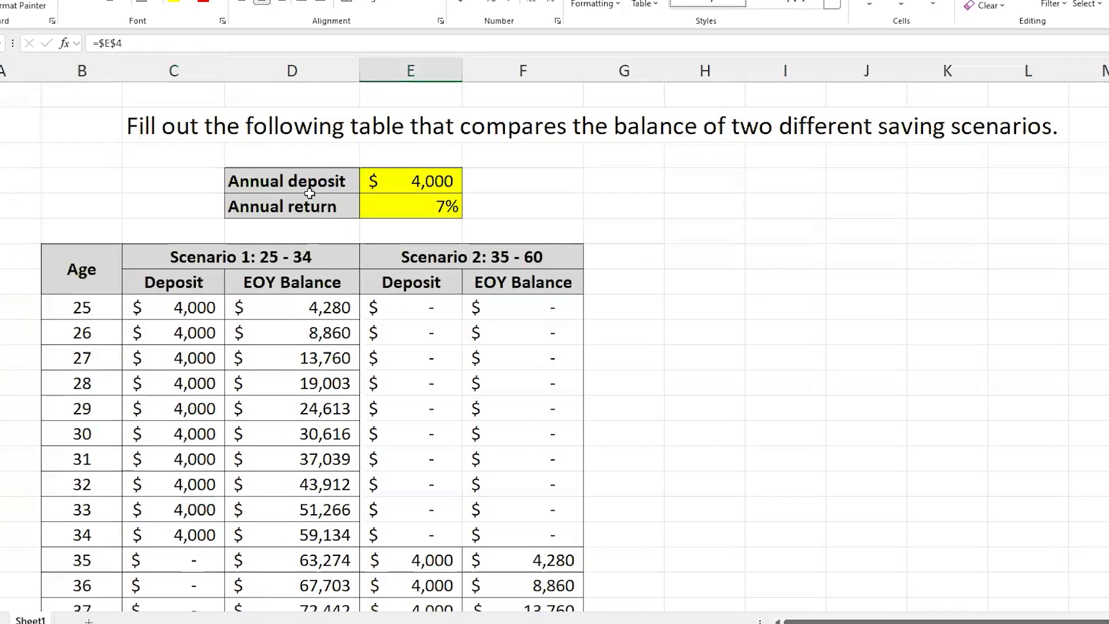
{"action": "left_click", "coordinate": [456, 207]}
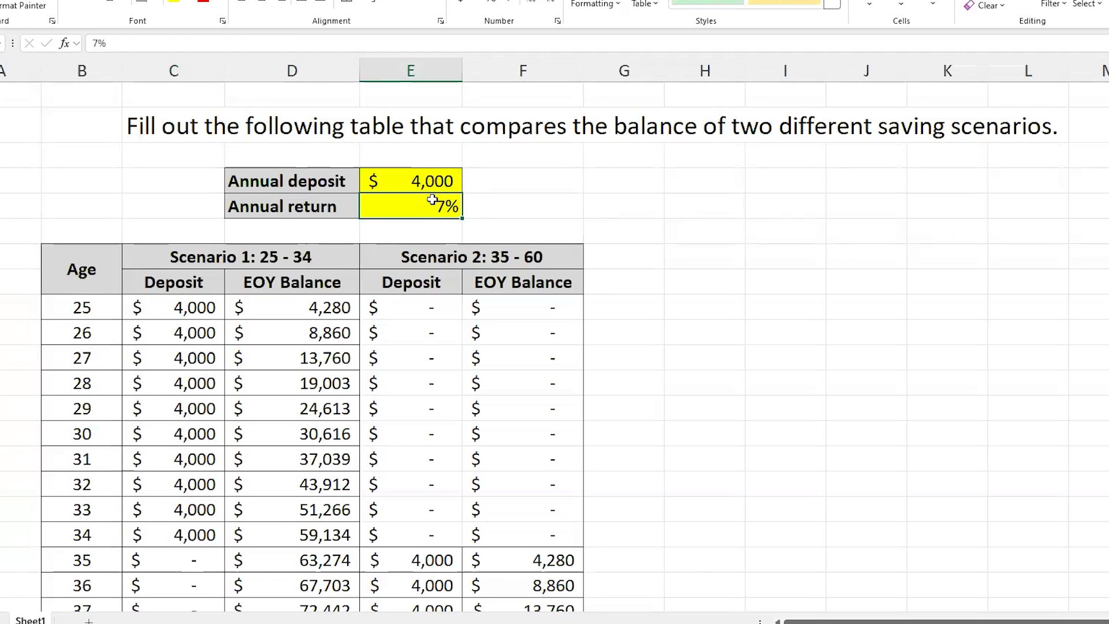
{"action": "left_click", "coordinate": [433, 181]}
Step: Compare the age 60 balances and total deposits of the two scenarios in the table's last rows
{"action": "scroll", "coordinate": [336, 404], "scroll_direction": "down", "scroll_amount": 9}
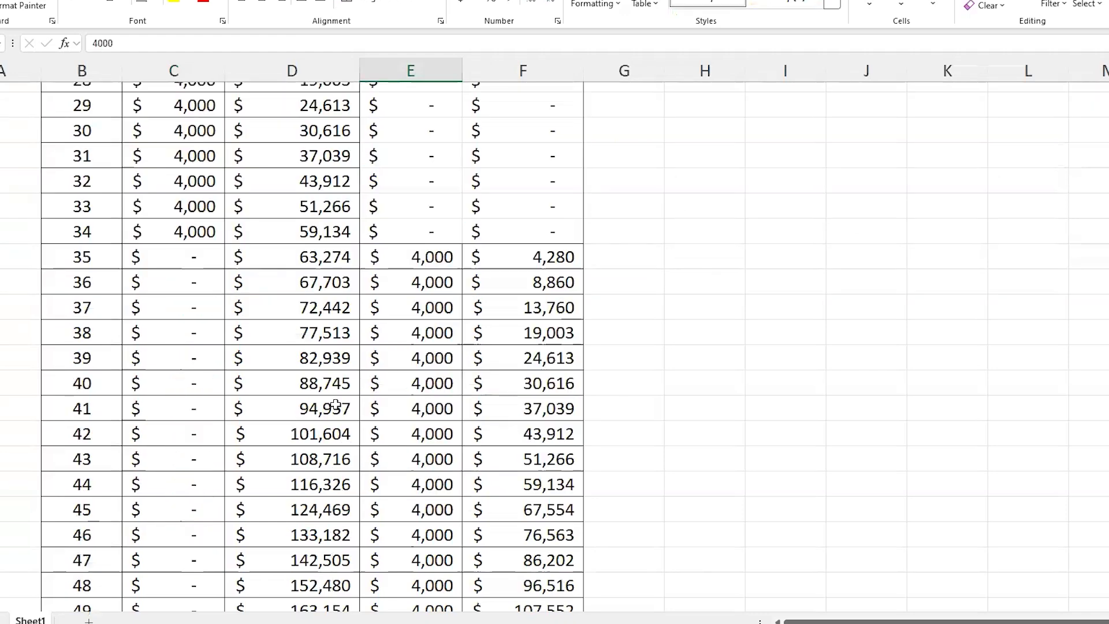
{"action": "scroll", "coordinate": [336, 405], "scroll_direction": "down", "scroll_amount": 3}
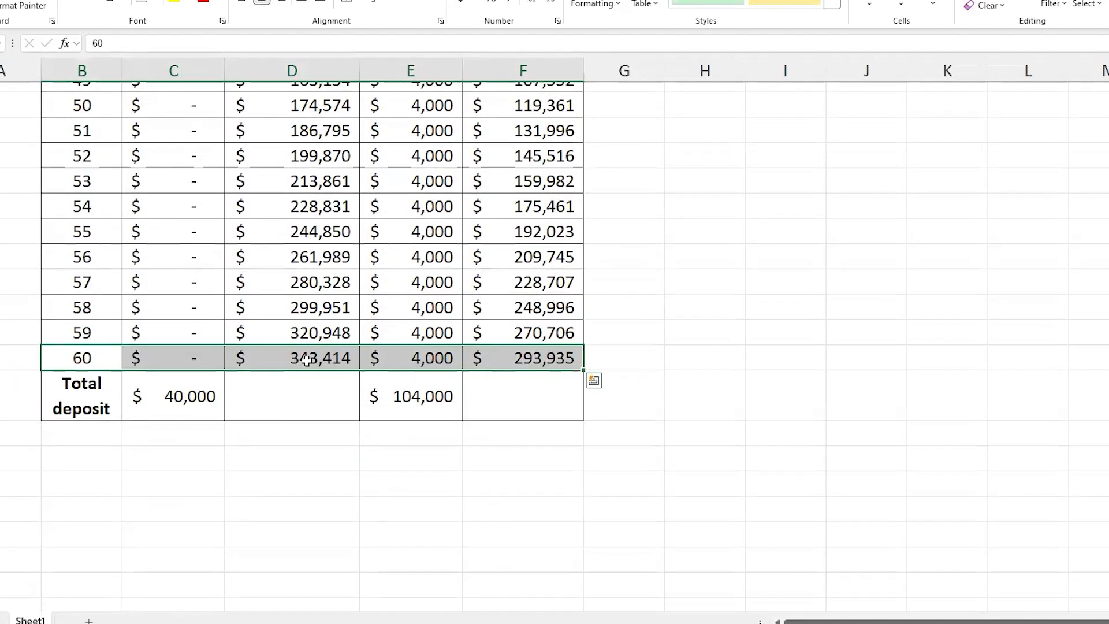
{"action": "left_click", "coordinate": [319, 357]}
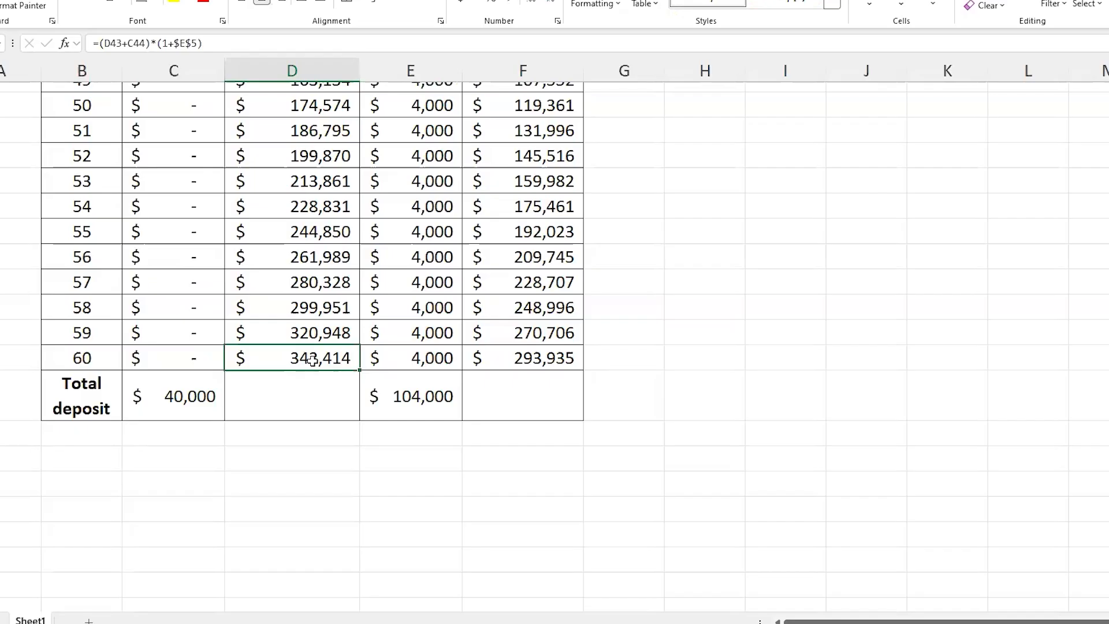
{"action": "left_click", "coordinate": [528, 359]}
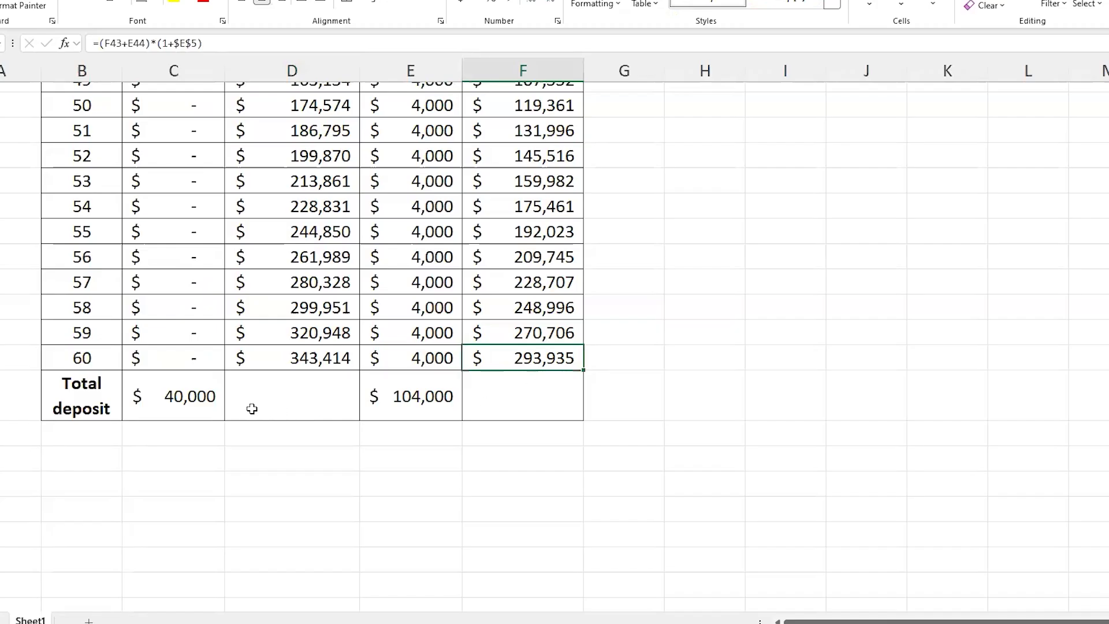
{"action": "left_click", "coordinate": [176, 402]}
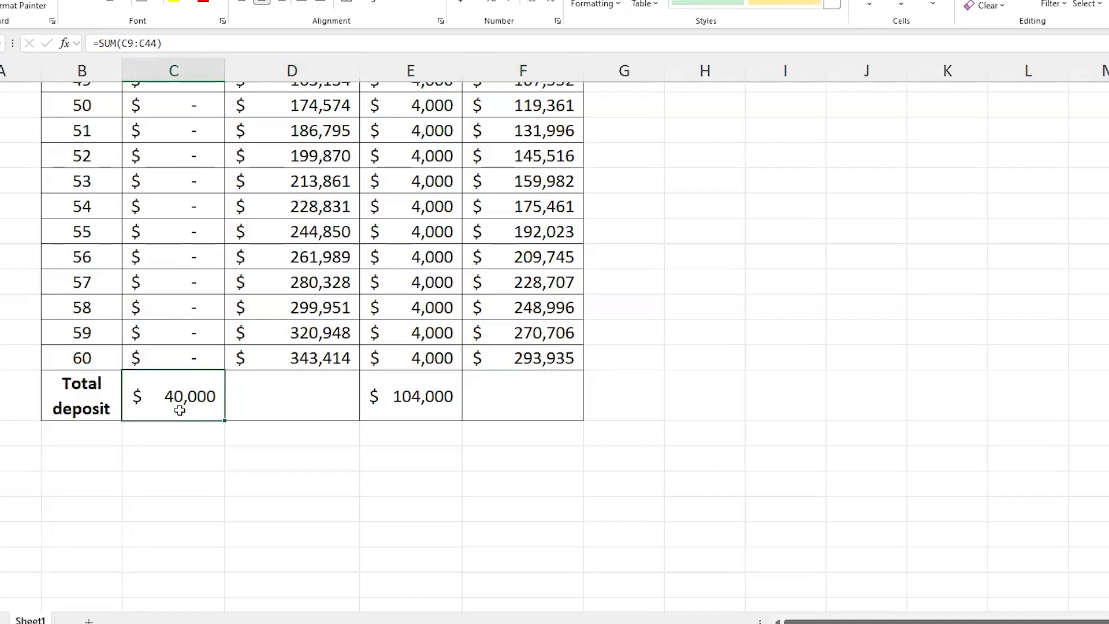
{"action": "scroll", "coordinate": [185, 409], "scroll_direction": "up", "scroll_amount": 9}
{"action": "scroll", "coordinate": [173, 404], "scroll_direction": "down", "scroll_amount": 9}
{"action": "left_click", "coordinate": [425, 470]}
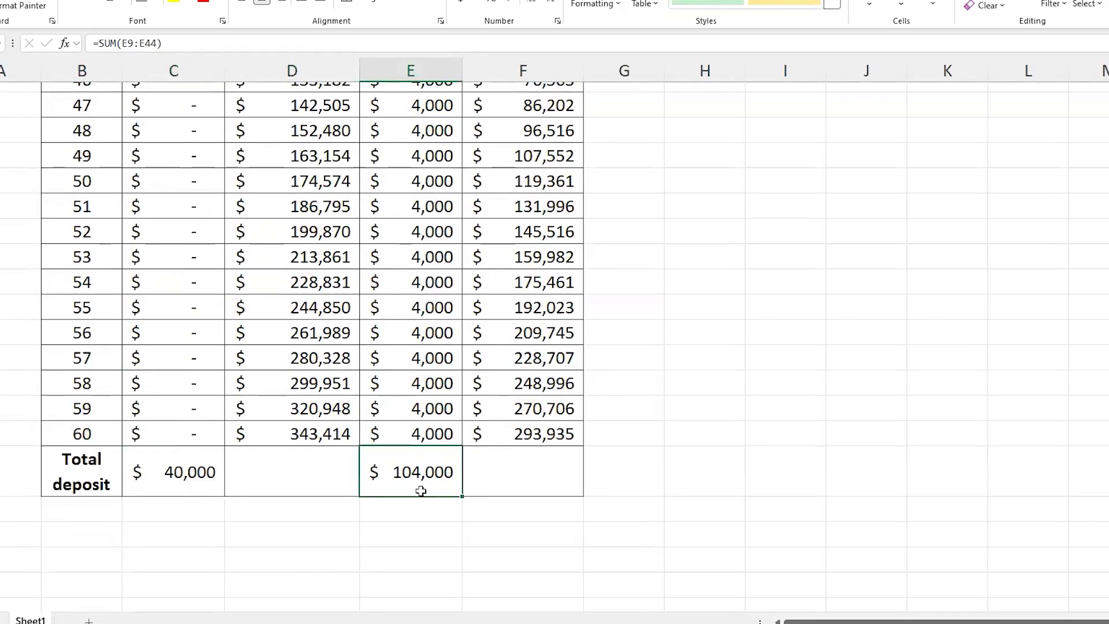
{"action": "left_click_drag", "start_coordinate": [271, 429], "coordinate": [522, 282]}
{"action": "scroll", "coordinate": [523, 300], "scroll_direction": "up", "scroll_amount": 5}
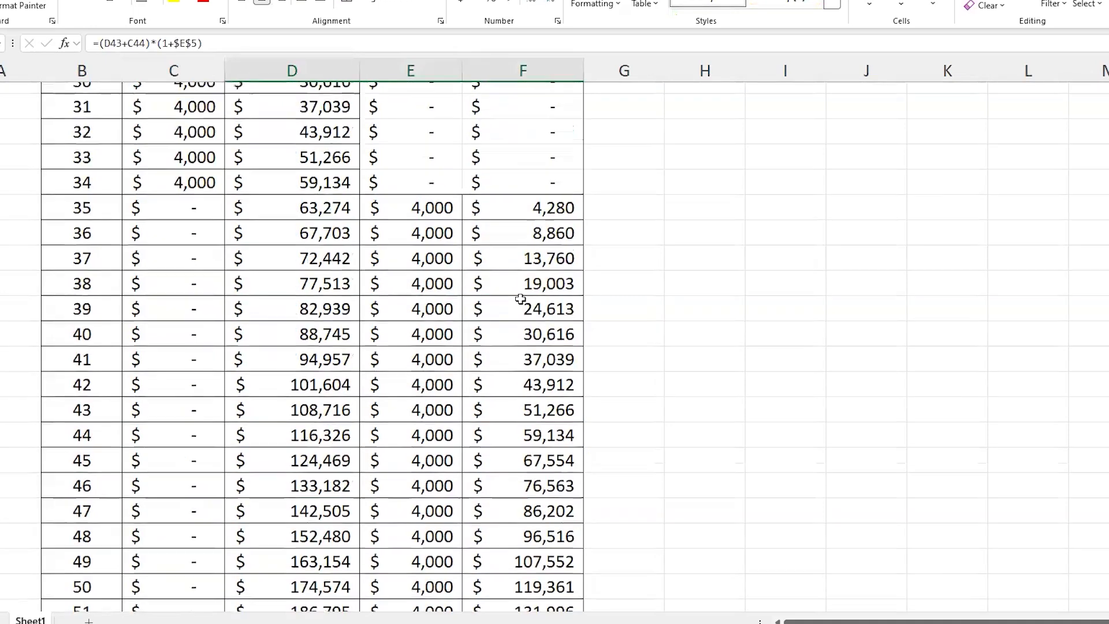
{"action": "scroll", "coordinate": [520, 299], "scroll_direction": "up", "scroll_amount": 5}
Step: Examine the Scenario 1 end-of-year balance formulas for ages 25 and 26 without changing them
{"action": "left_click_drag", "start_coordinate": [328, 309], "coordinate": [335, 527]}
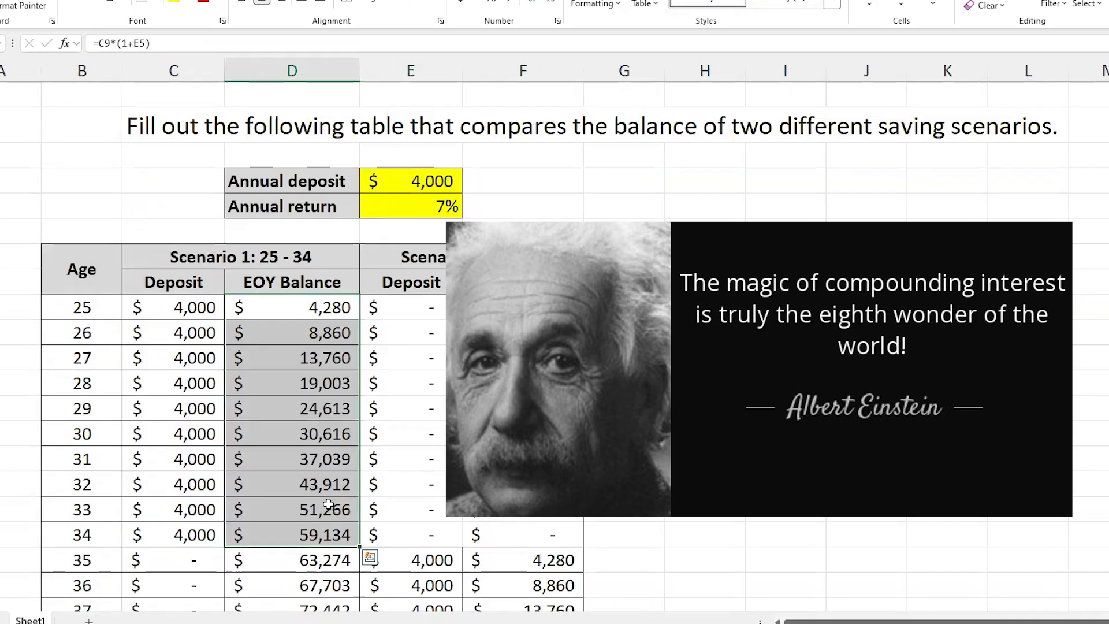
{"action": "left_click", "coordinate": [228, 311]}
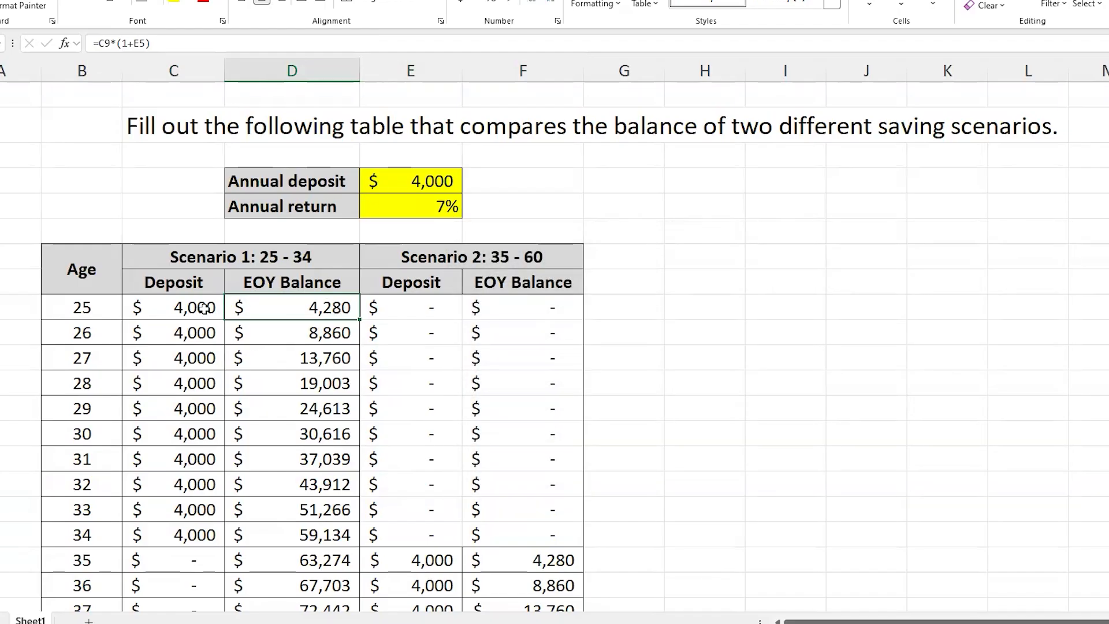
{"action": "double_click", "coordinate": [317, 306]}
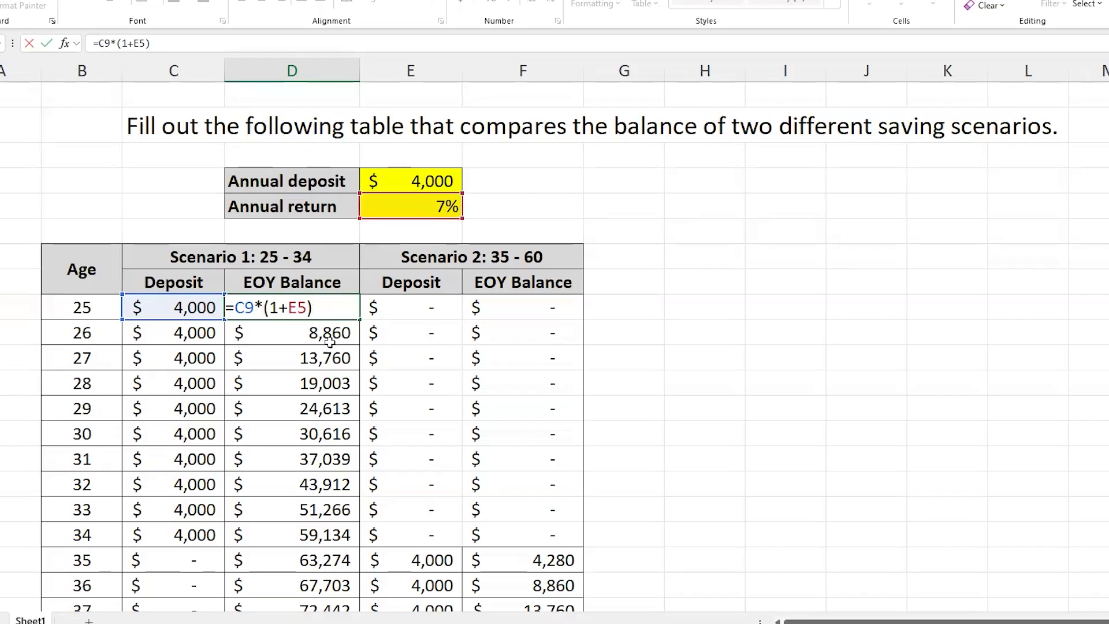
{"action": "key", "text": "Return"}
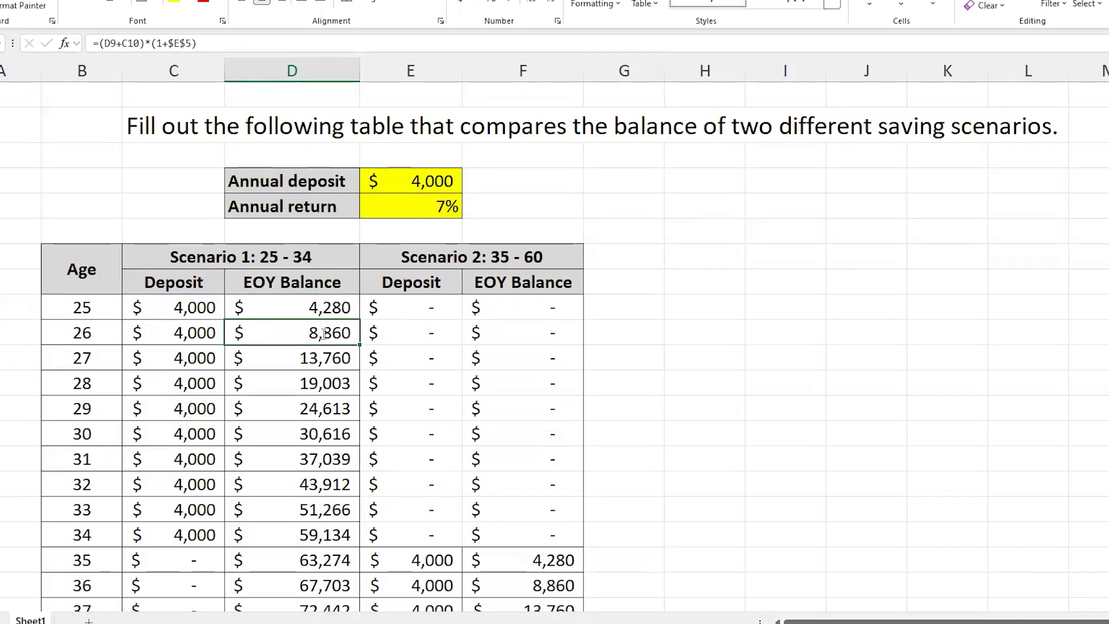
{"action": "double_click", "coordinate": [326, 334]}
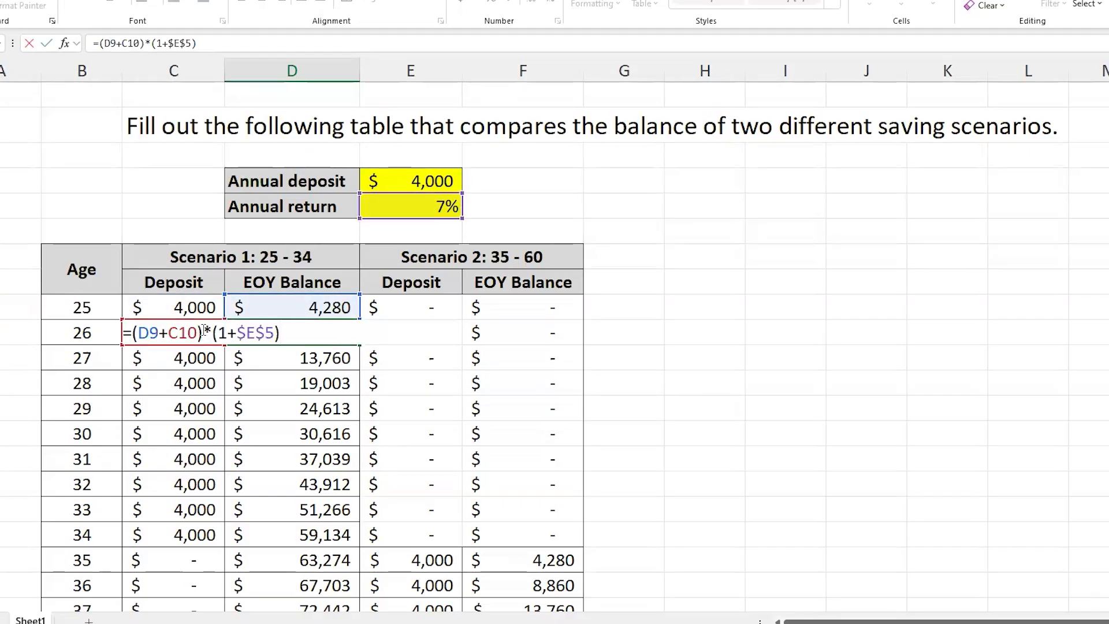
{"action": "left_click_drag", "start_coordinate": [203, 333], "coordinate": [131, 333]}
{"action": "key", "text": "Escape"}
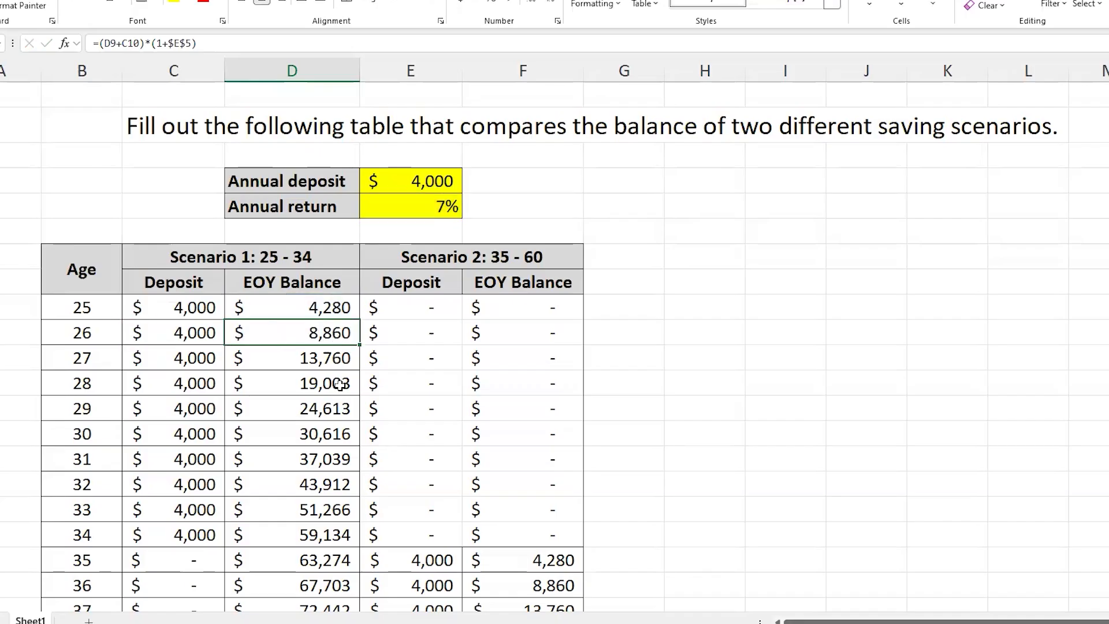
{"action": "scroll", "coordinate": [341, 385], "scroll_direction": "down", "scroll_amount": 1}
{"action": "scroll", "coordinate": [341, 384], "scroll_direction": "up", "scroll_amount": 1}
Step: Switch to Chrome and search Google for "s&p 500 return for last 10 years"
{"action": "key", "text": "alt+Tab"}
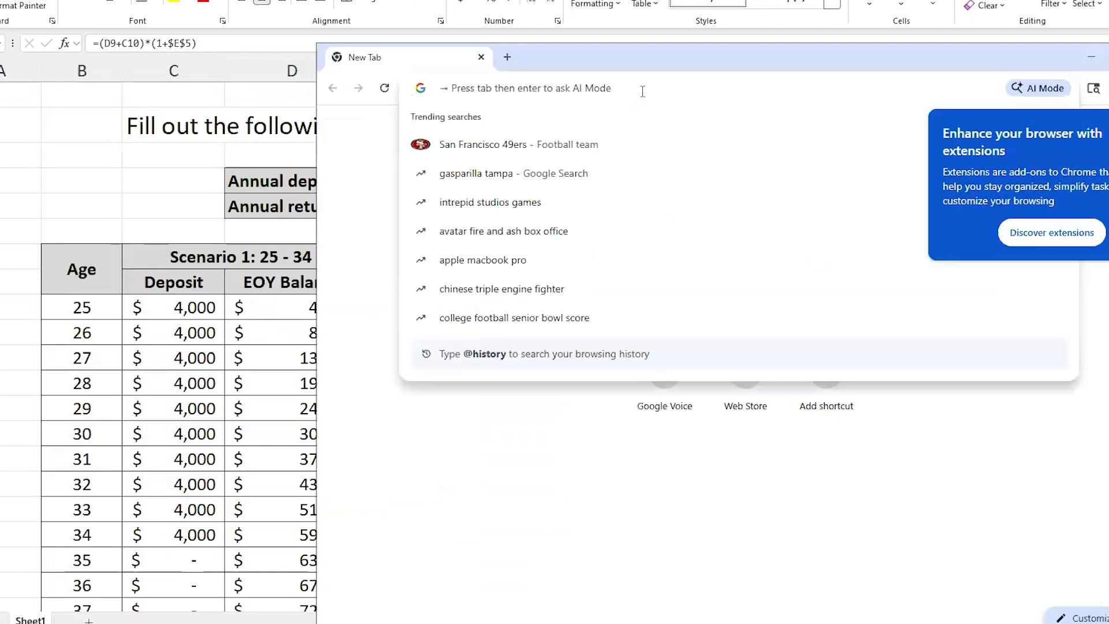
{"action": "type", "text": "s&p 500 return for"}
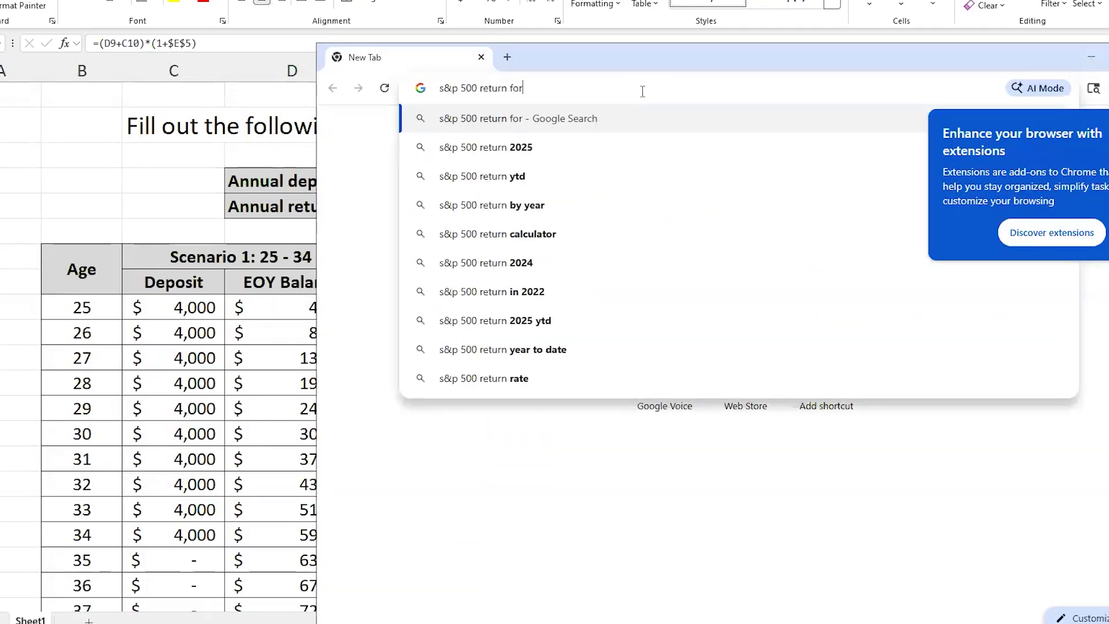
{"action": "type", "text": " last"}
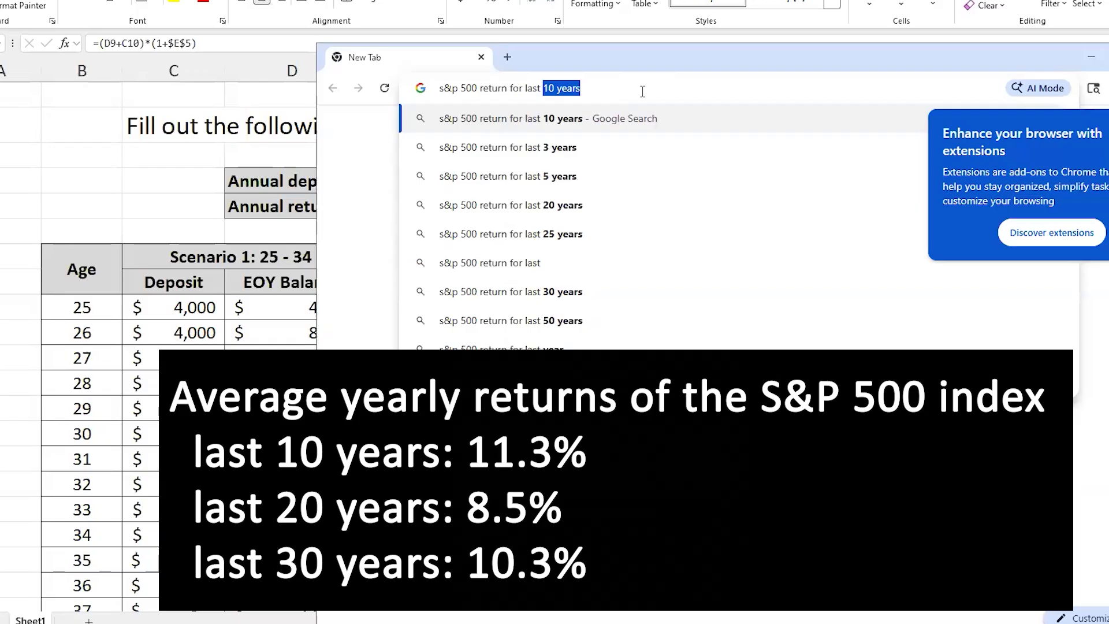
{"action": "key", "text": "Return"}
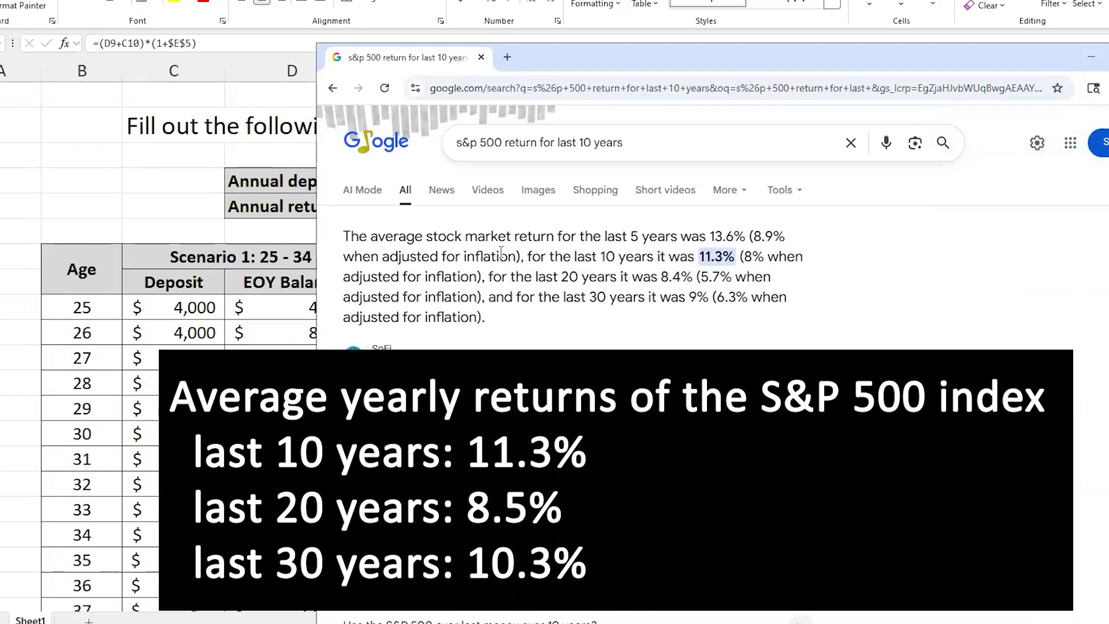
Step: Read the average stock market returns in the search result and highlight the last 10 years' figure
{"action": "left_click_drag", "start_coordinate": [344, 237], "coordinate": [807, 322]}
{"action": "left_click", "coordinate": [701, 257]}
{"action": "left_click_drag", "start_coordinate": [701, 256], "coordinate": [735, 257]}
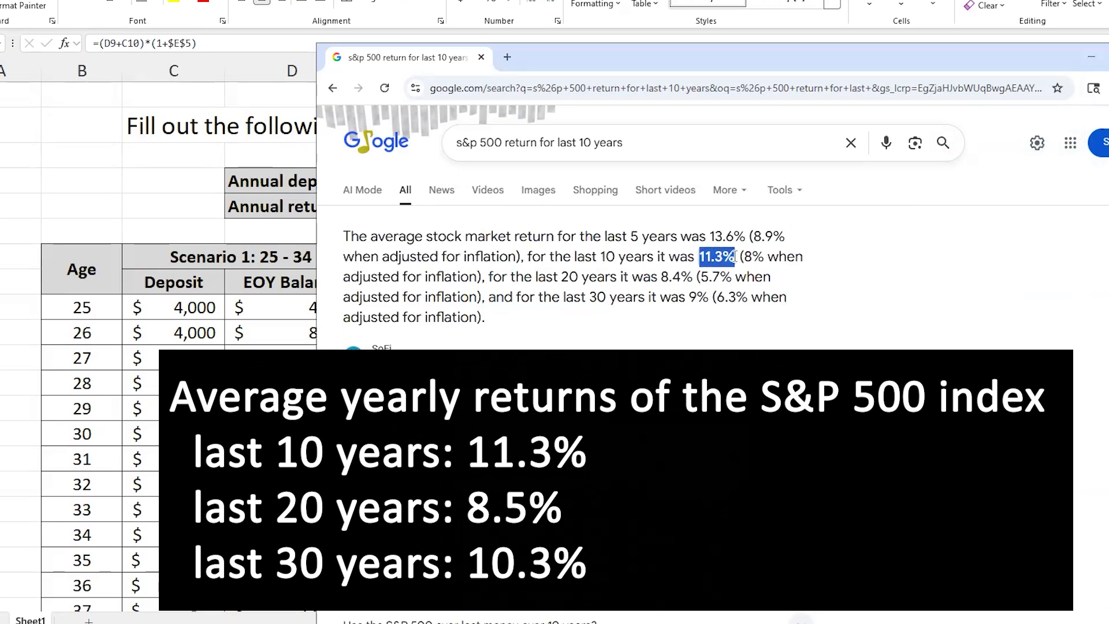
{"action": "left_click_drag", "start_coordinate": [721, 64], "coordinate": [1073, 112]}
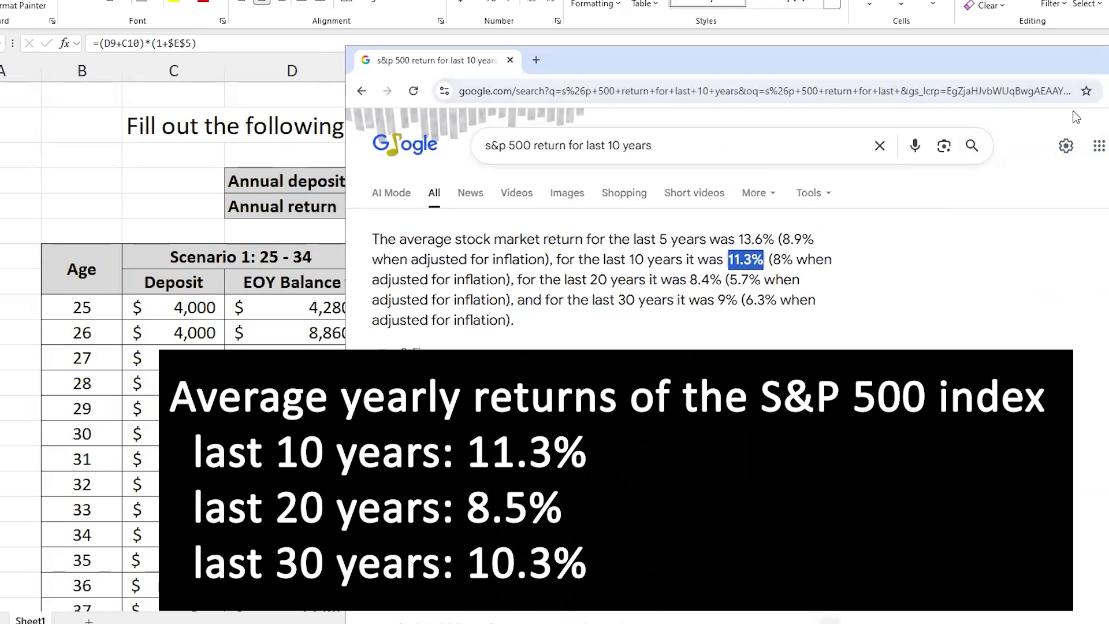
Step: Switch back to the Excel worksheet and set the annual return to 11% and the annual deposit to 5000
{"action": "left_click", "coordinate": [421, 212]}
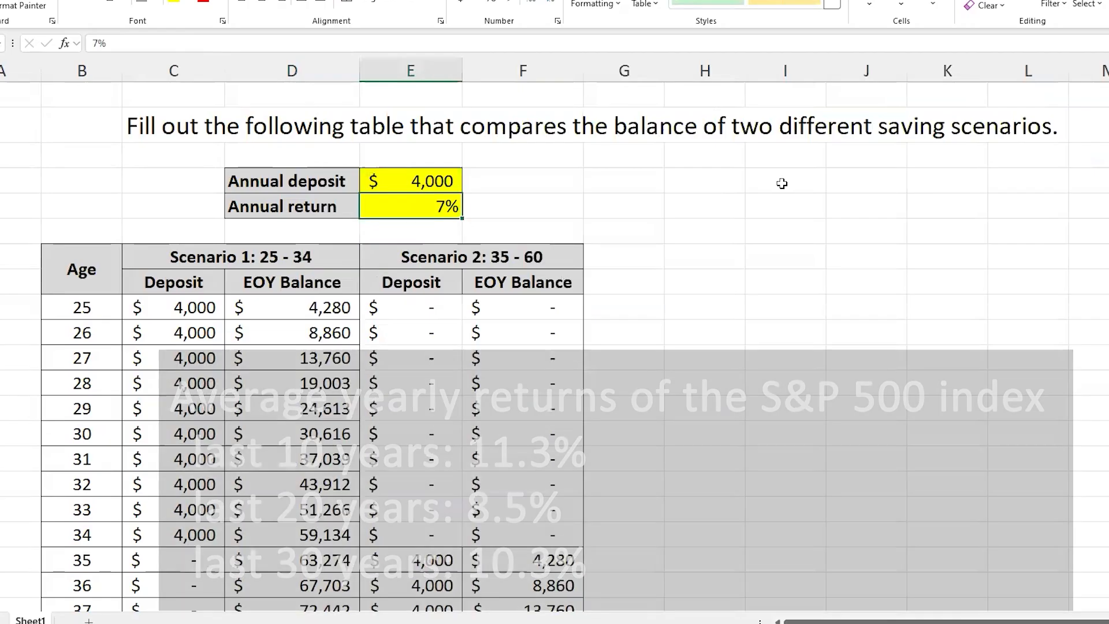
{"action": "type", "text": "11"}
{"action": "key", "text": "Return"}
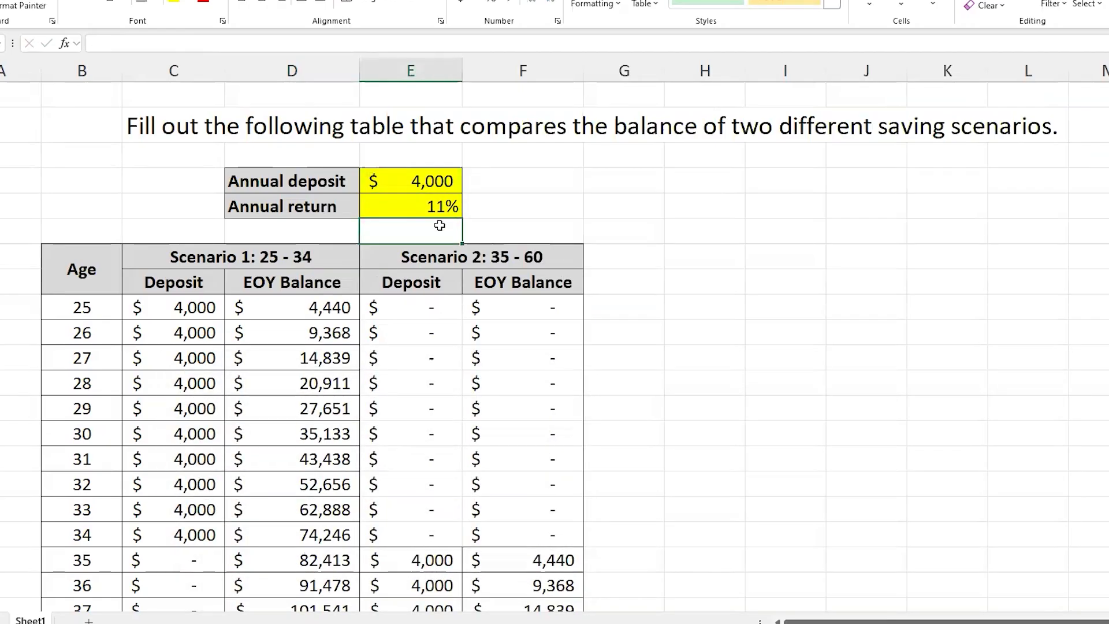
{"action": "left_click", "coordinate": [429, 206]}
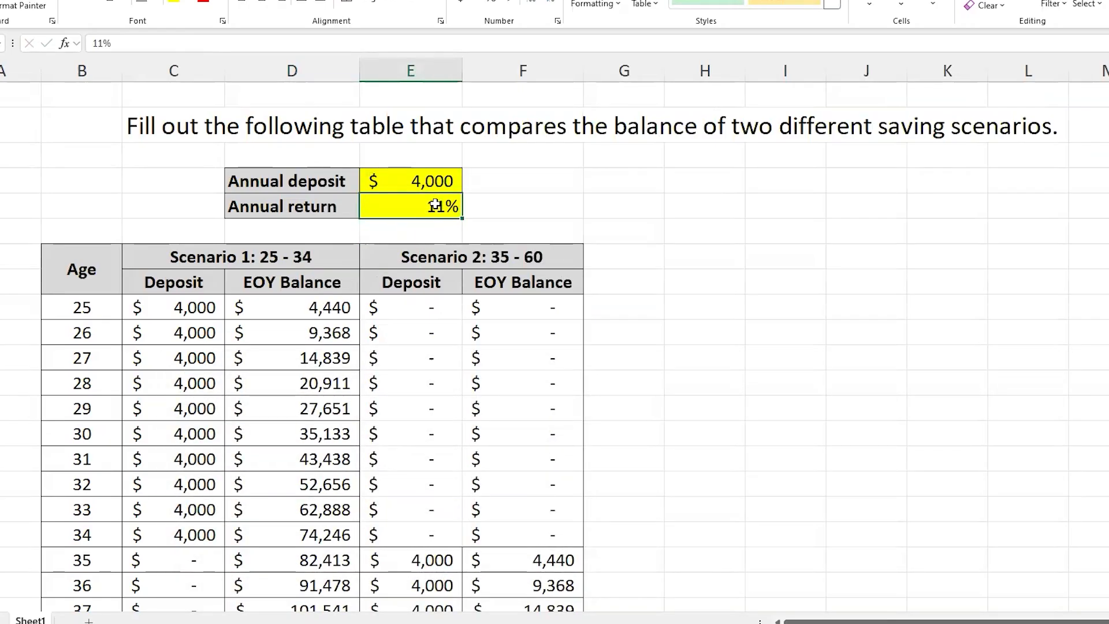
{"action": "left_click", "coordinate": [438, 183]}
{"action": "left_click", "coordinate": [443, 203]}
{"action": "left_click", "coordinate": [442, 179]}
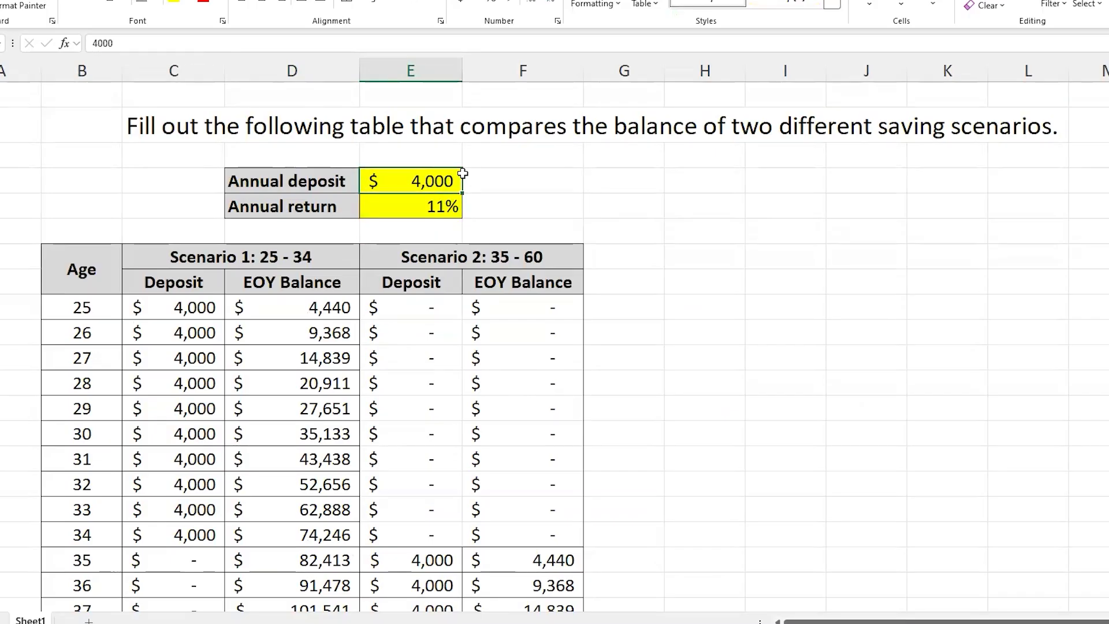
{"action": "type", "text": "5000"}
{"action": "key", "text": "Return"}
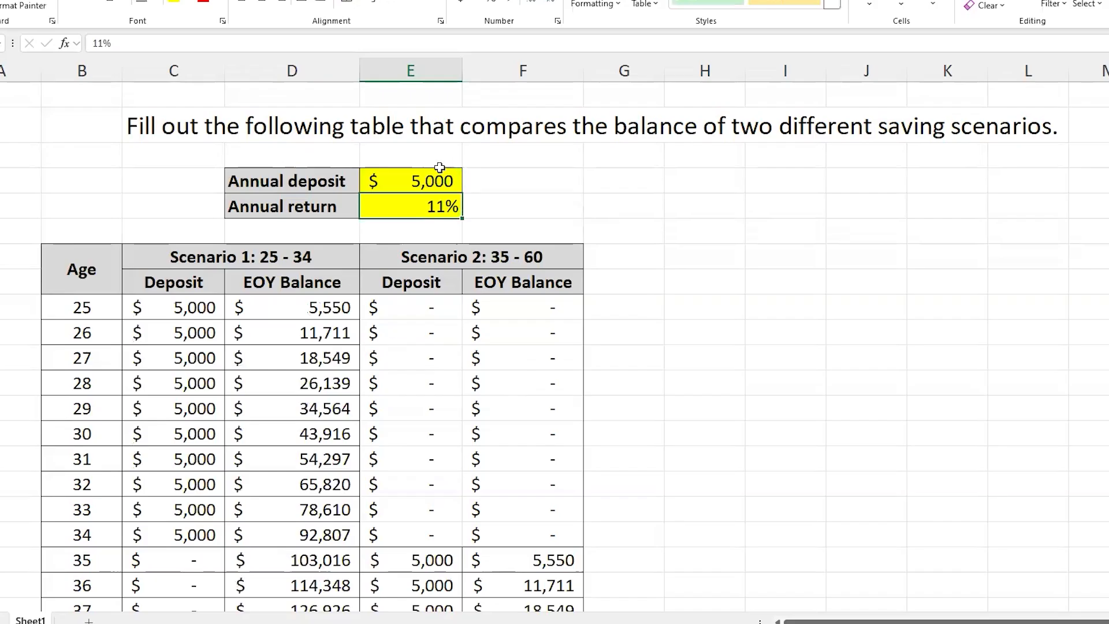
Step: Compare the end-of-year balances of Scenario 1 and Scenario 2 at age 60
{"action": "scroll", "coordinate": [354, 365], "scroll_direction": "down", "scroll_amount": 5}
{"action": "scroll", "coordinate": [354, 365], "scroll_direction": "down", "scroll_amount": 5}
{"action": "left_click_drag", "start_coordinate": [301, 434], "coordinate": [514, 436]}
{"action": "left_click", "coordinate": [278, 435]}
{"action": "left_click", "coordinate": [520, 435]}
{"action": "left_click", "coordinate": [297, 435]}
{"action": "left_click", "coordinate": [495, 439]}
{"action": "left_click", "coordinate": [335, 438]}
{"action": "left_click", "coordinate": [536, 433]}
{"action": "left_click", "coordinate": [296, 435]}
Step: Set the annual return to 4% and check the age 60 balances of both scenarios
{"action": "scroll", "coordinate": [326, 479], "scroll_direction": "up", "scroll_amount": 15}
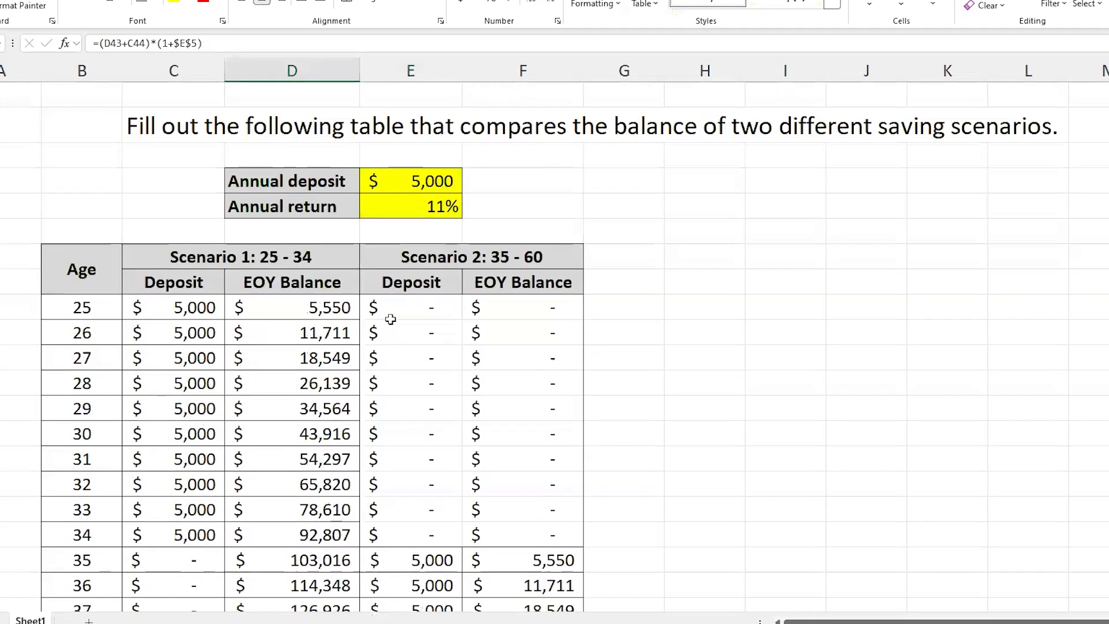
{"action": "left_click", "coordinate": [443, 203]}
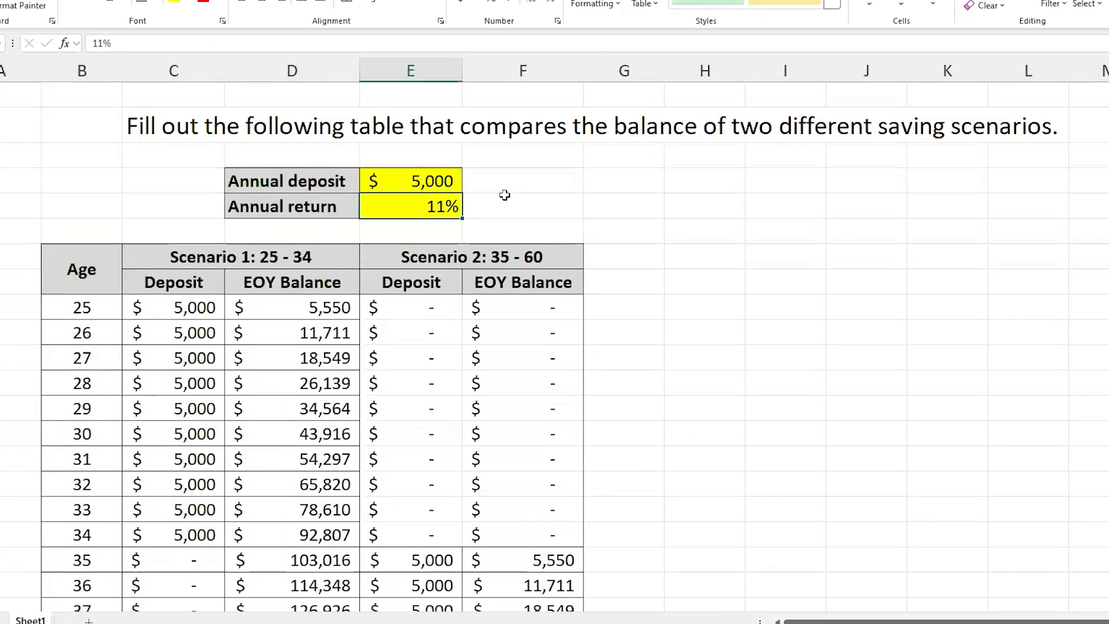
{"action": "type", "text": "4%"}
{"action": "key", "text": "Return"}
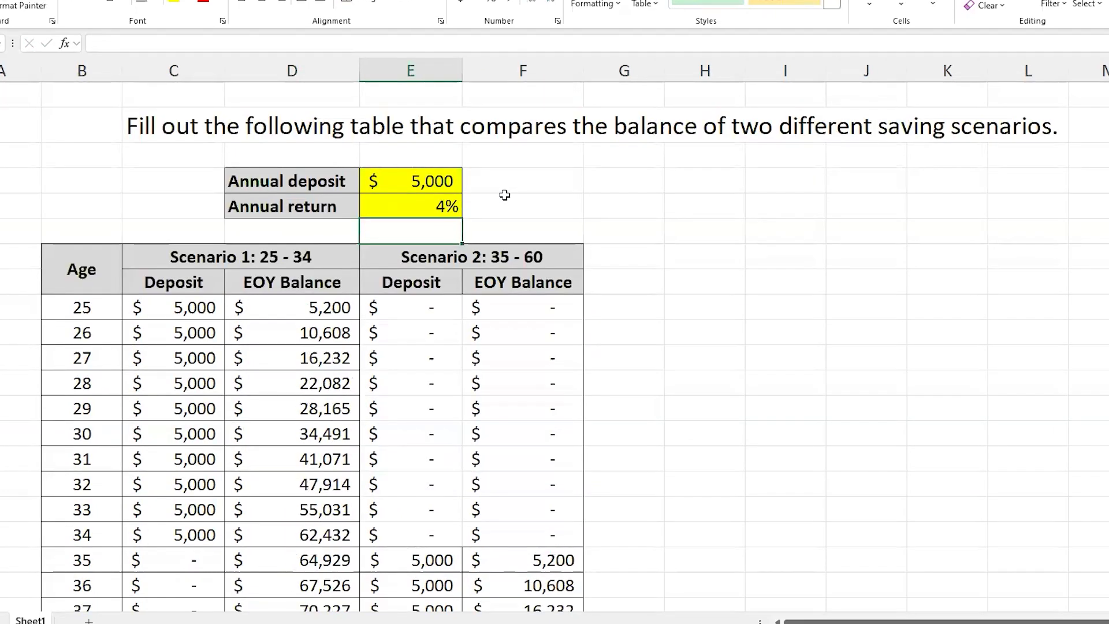
{"action": "scroll", "coordinate": [436, 318], "scroll_direction": "down", "scroll_amount": 10}
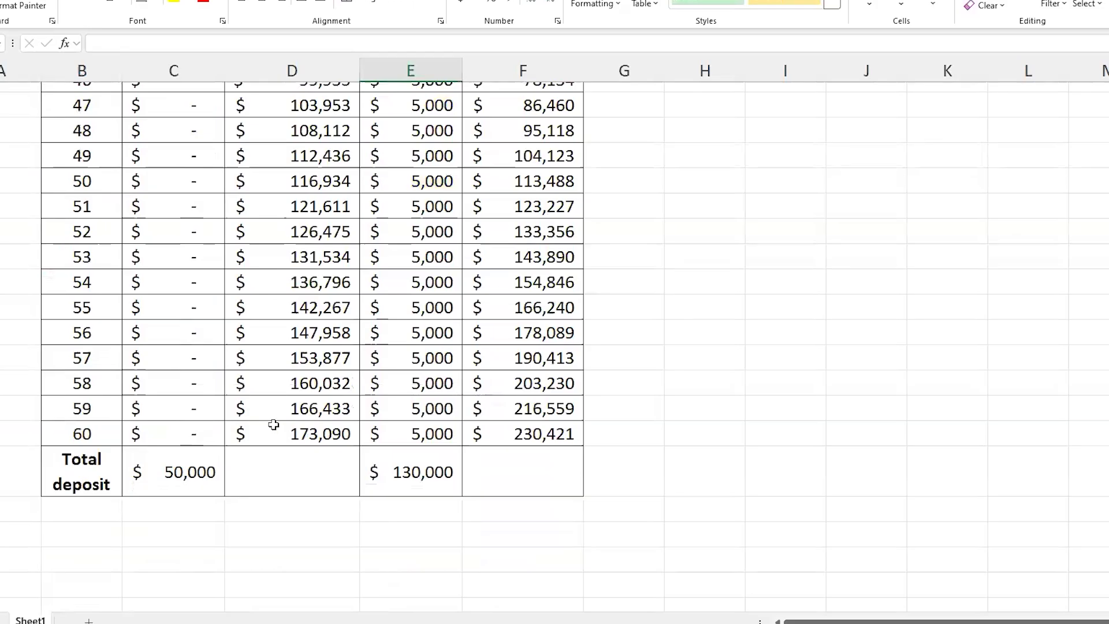
Step: Examine both scenarios' balances near age 60 against their deposit periods, including the Scenario 1 deposits for ages 25 to 34
{"action": "left_click_drag", "start_coordinate": [289, 434], "coordinate": [509, 324]}
{"action": "left_click_drag", "start_coordinate": [317, 426], "coordinate": [322, 381]}
{"action": "mouse_move", "coordinate": [523, 431]}
{"action": "left_mouse_down"}
{"action": "mouse_move", "coordinate": [586, 399]}
{"action": "mouse_move", "coordinate": [543, 436]}
{"action": "left_mouse_up"}
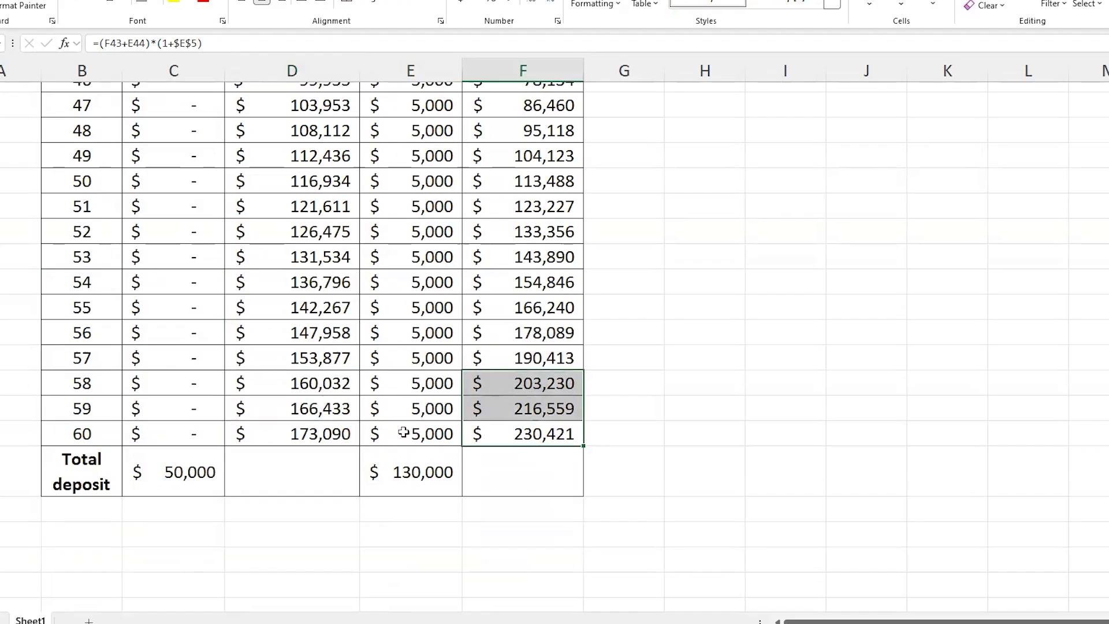
{"action": "scroll", "coordinate": [517, 445], "scroll_direction": "up", "scroll_amount": 15}
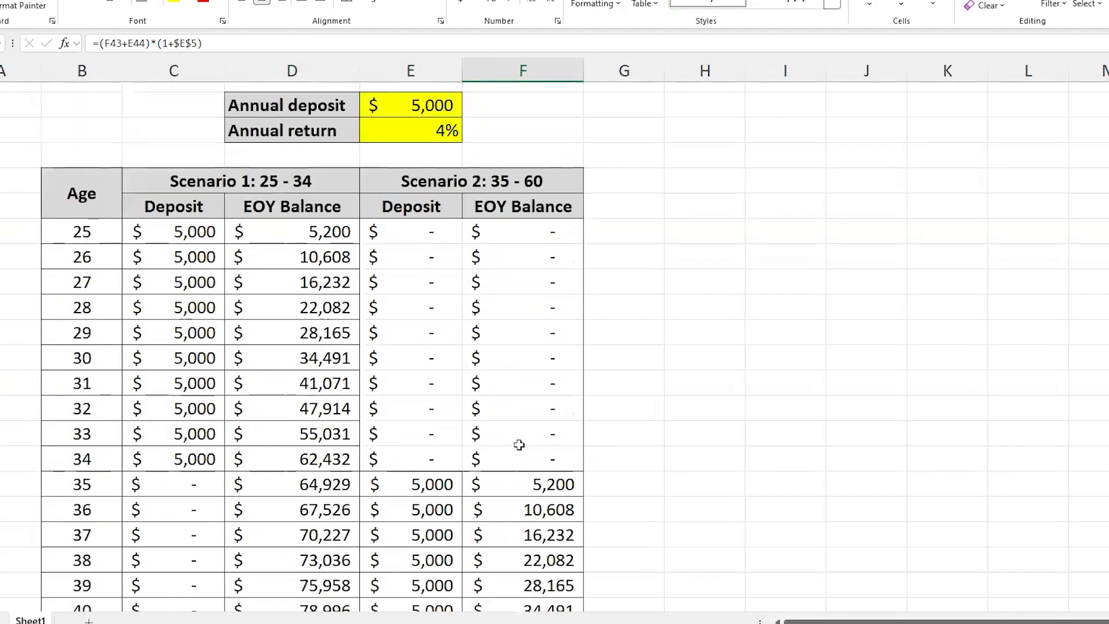
{"action": "left_click_drag", "start_coordinate": [191, 307], "coordinate": [193, 534]}
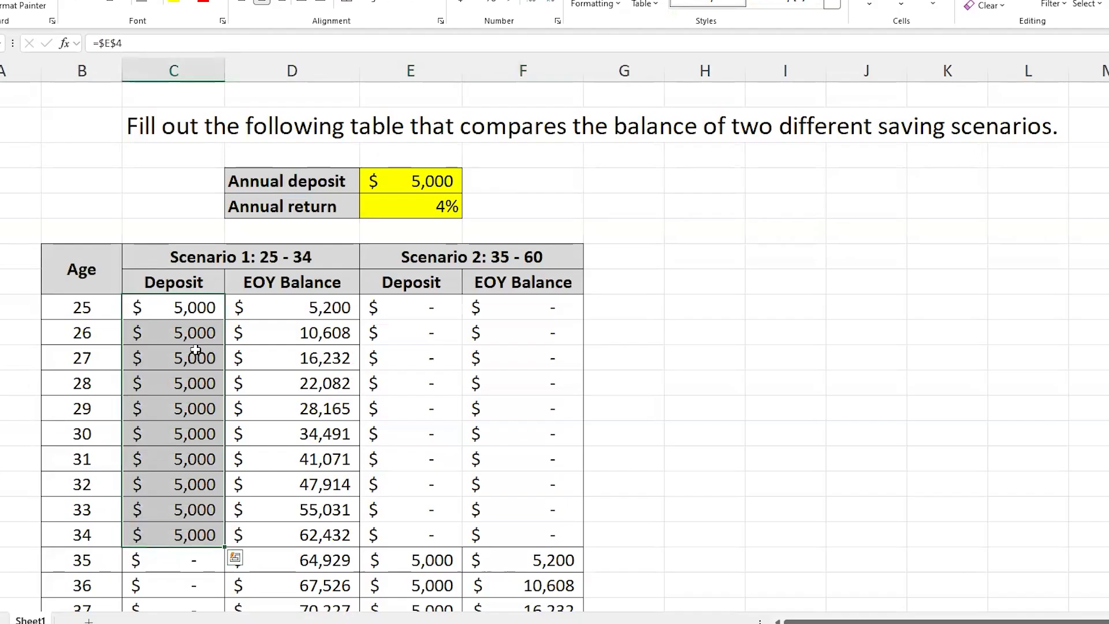
{"action": "scroll", "coordinate": [404, 438], "scroll_direction": "down", "scroll_amount": 1}
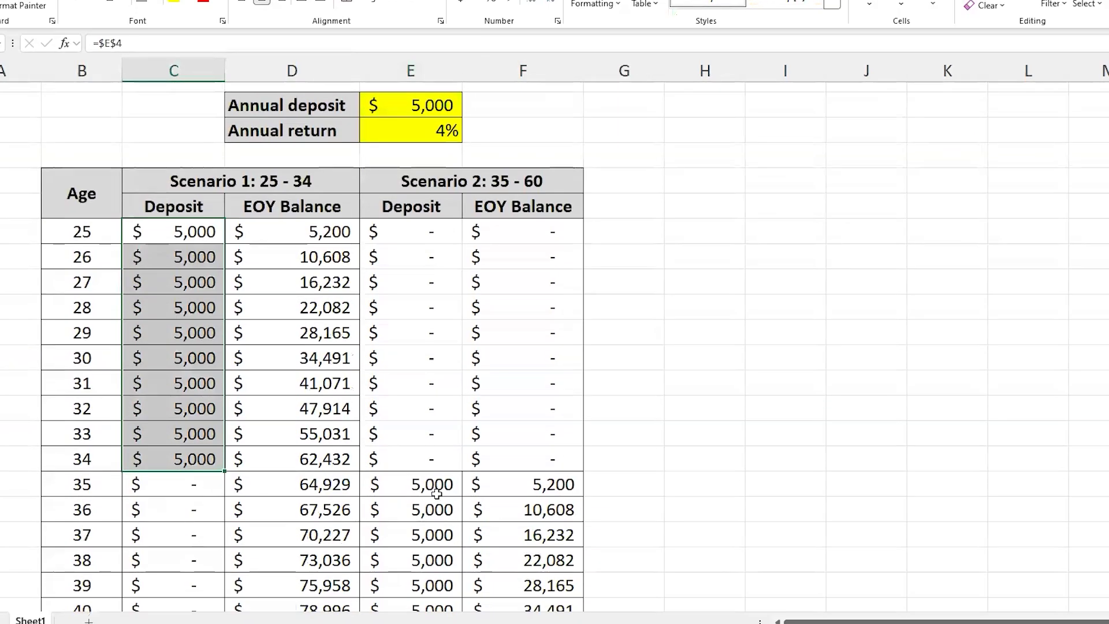
{"action": "scroll", "coordinate": [436, 494], "scroll_direction": "down", "scroll_amount": 10}
{"action": "scroll", "coordinate": [436, 494], "scroll_direction": "up", "scroll_amount": 10}
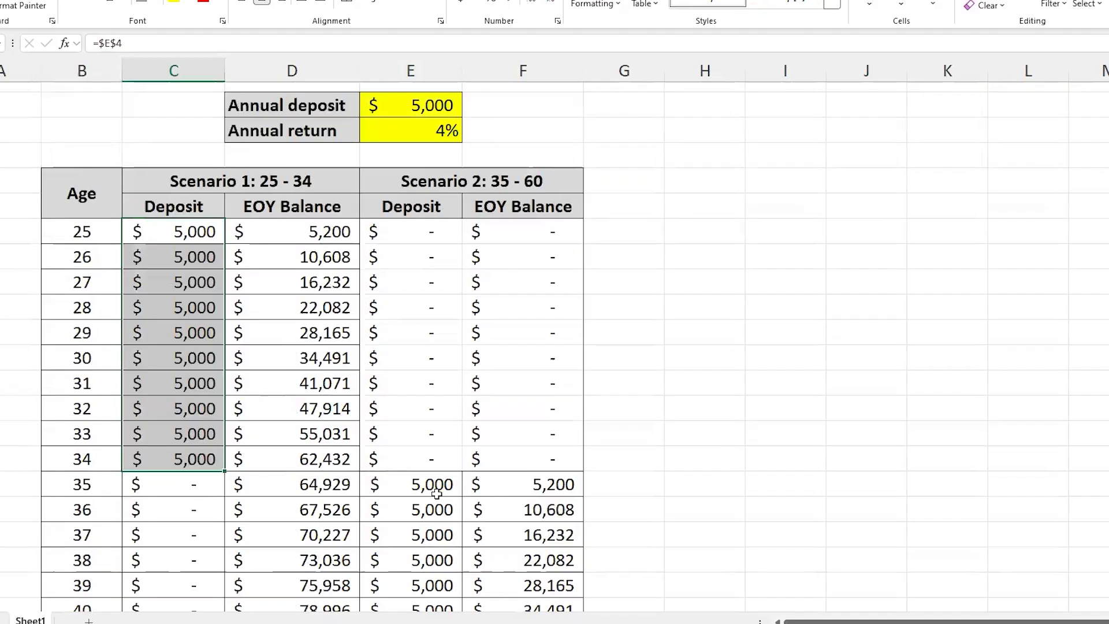
{"action": "scroll", "coordinate": [396, 181], "scroll_direction": "up", "scroll_amount": 1}
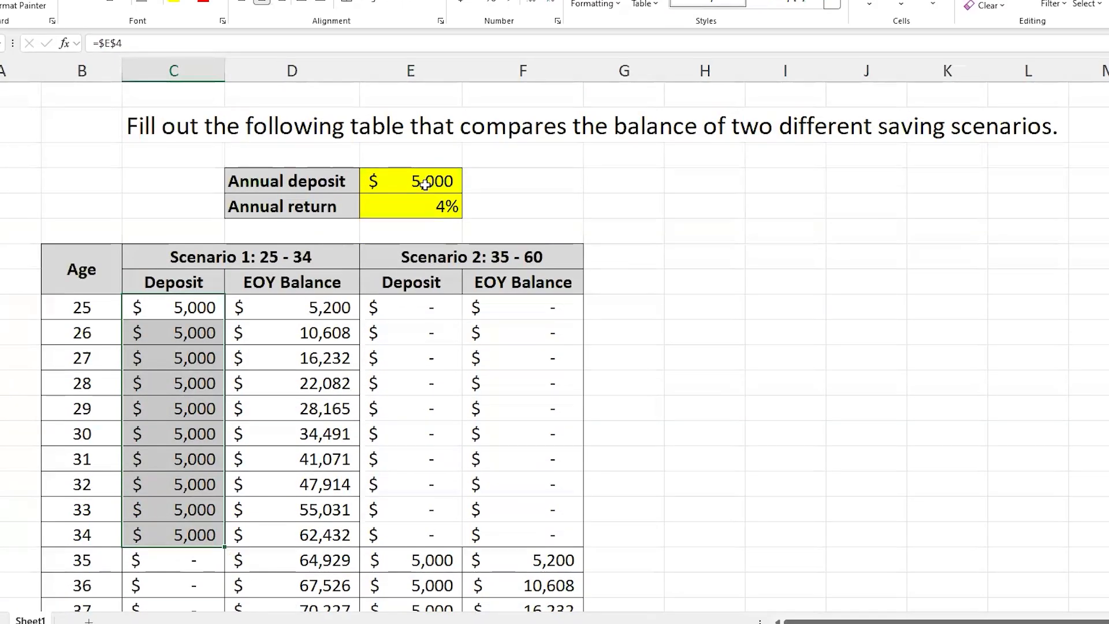
Step: Set the annual deposit to 4500 and the annual return to 7%
{"action": "left_click_drag", "start_coordinate": [426, 184], "coordinate": [373, 206]}
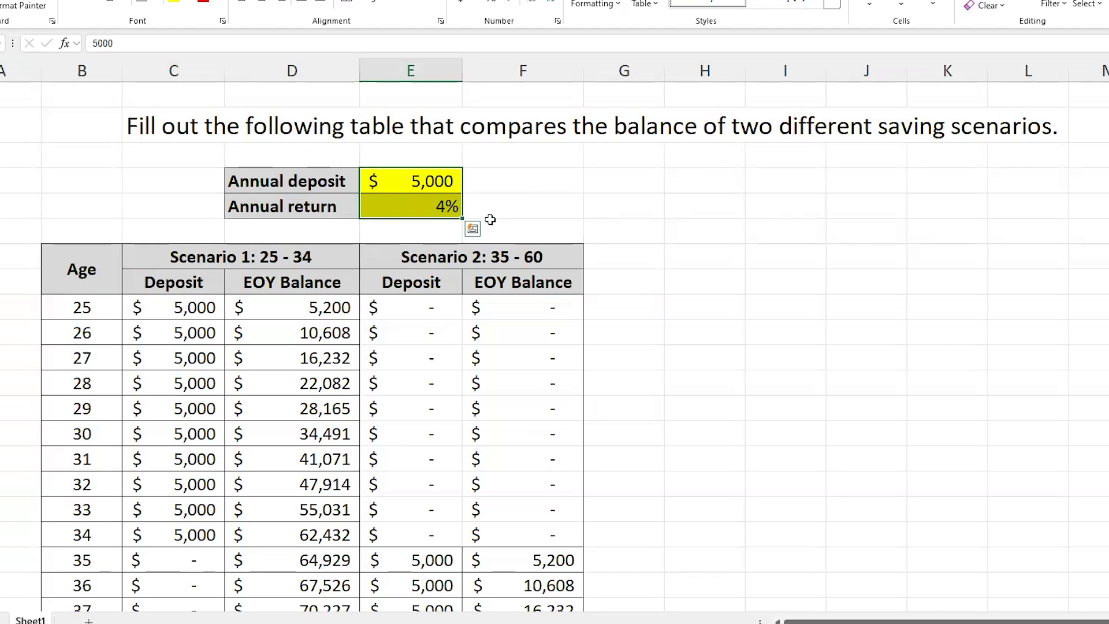
{"action": "left_click", "coordinate": [523, 188]}
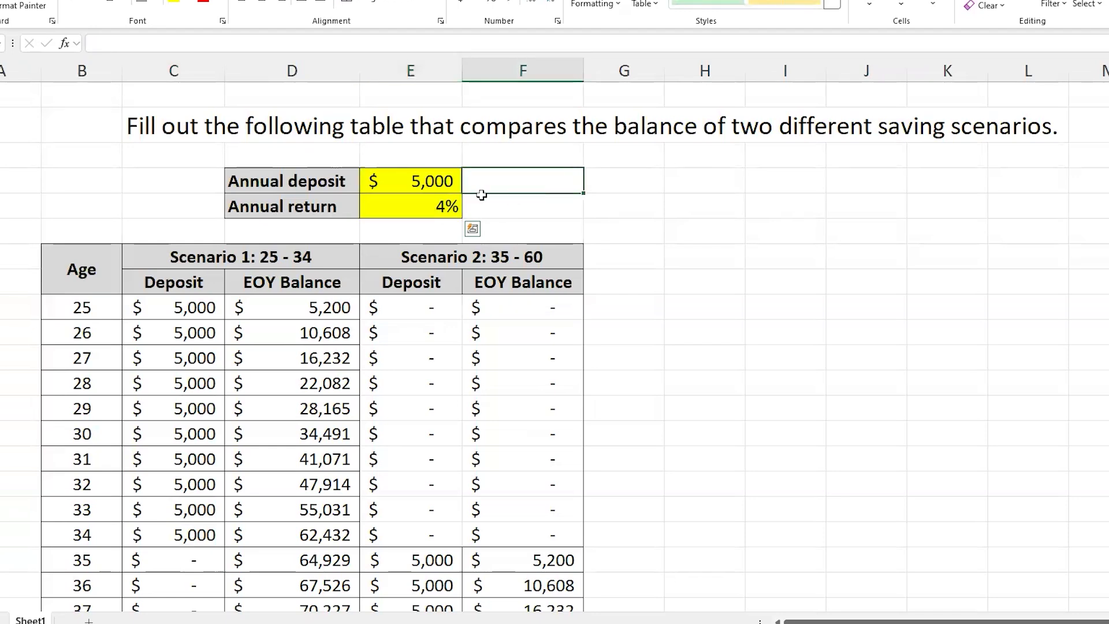
{"action": "left_click", "coordinate": [431, 183]}
{"action": "left_click", "coordinate": [423, 200]}
{"action": "left_click", "coordinate": [422, 177]}
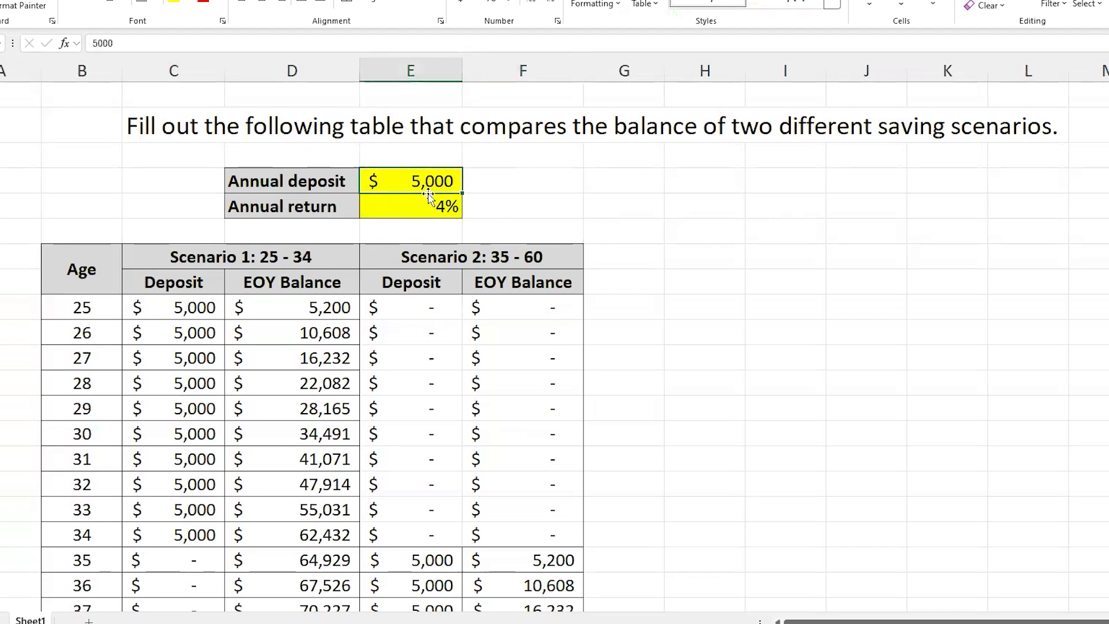
{"action": "type", "text": "4500"}
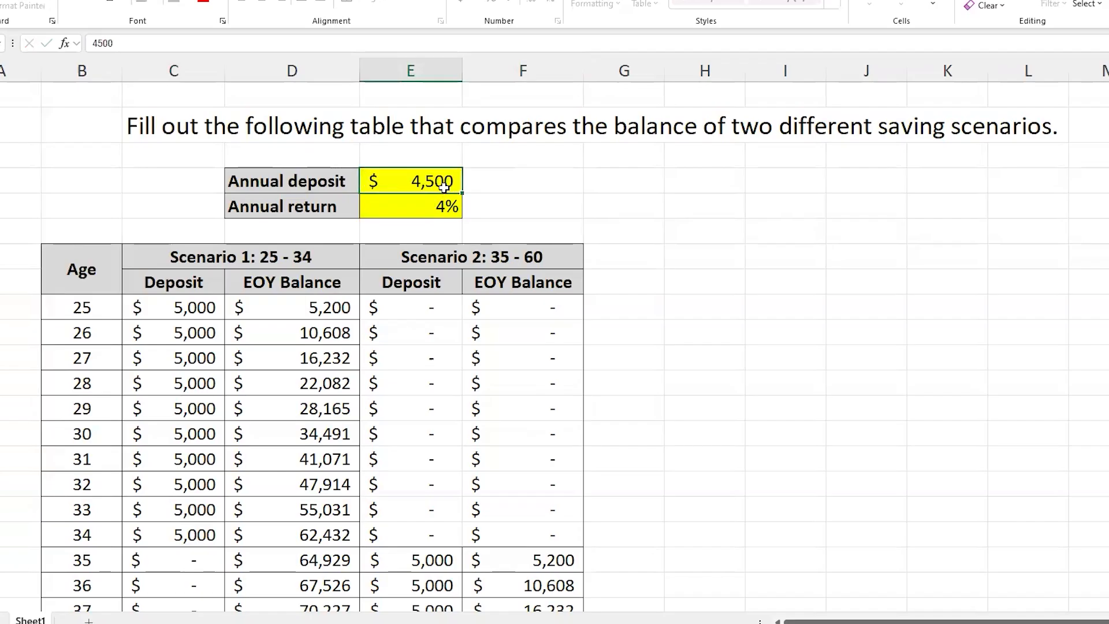
{"action": "key", "text": "Return"}
{"action": "type", "text": "7"}
{"action": "key", "text": "Return"}
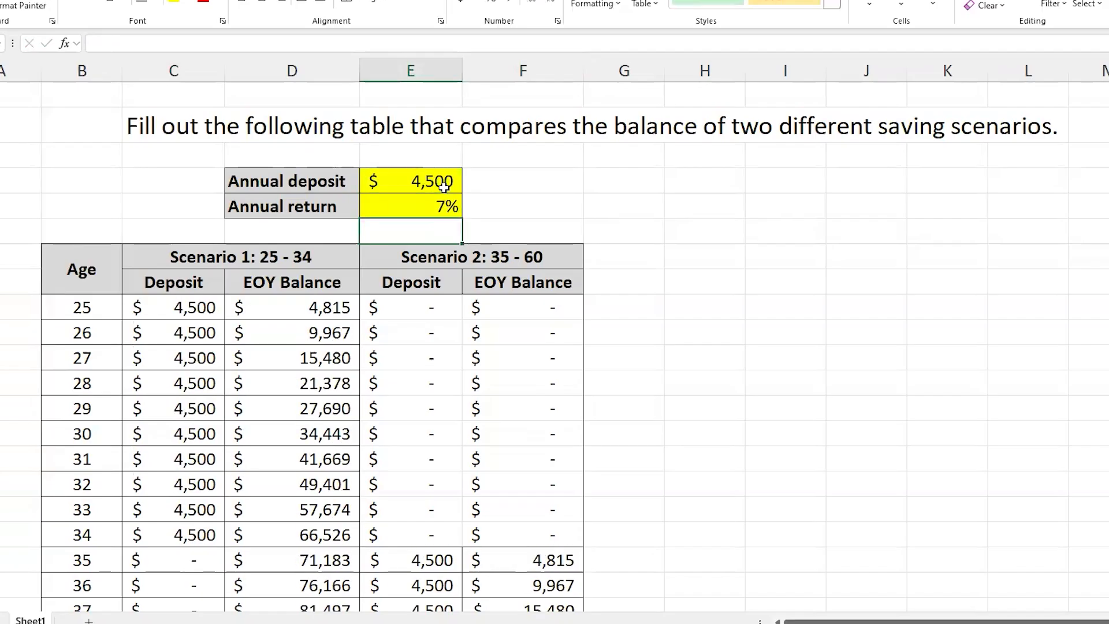
{"action": "left_click", "coordinate": [652, 236]}
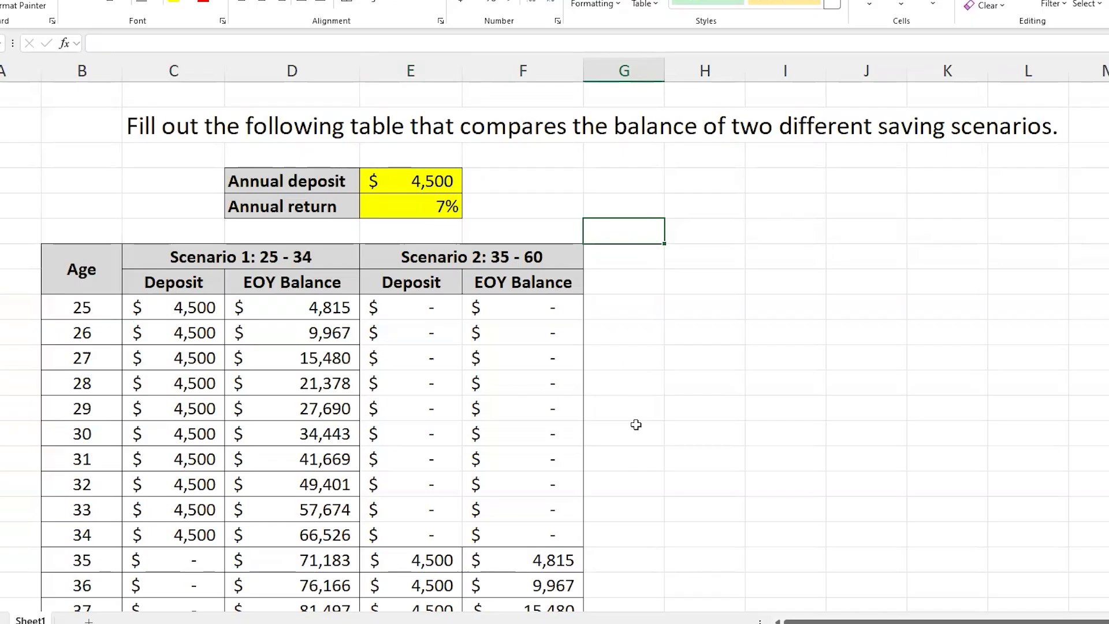